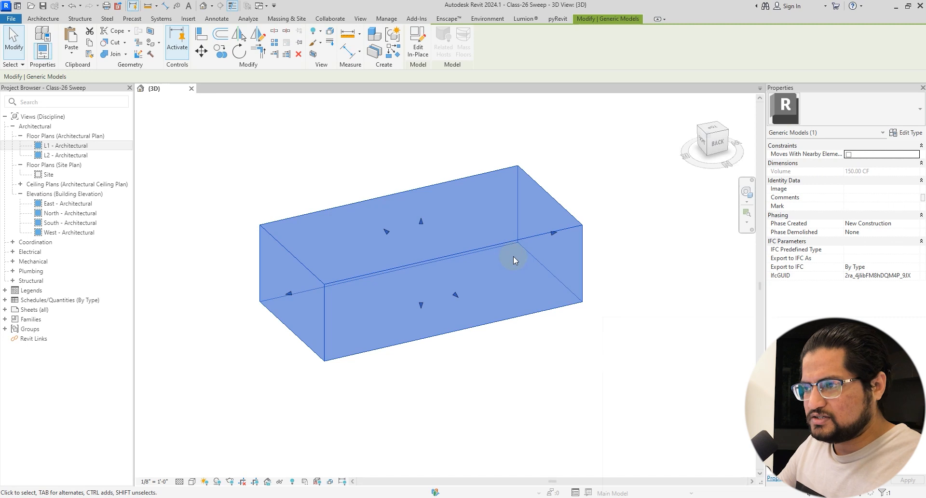
# Create an in-place component in the Generic Models category, accepting the name Generic Models 2
pyautogui.click(342, 184)
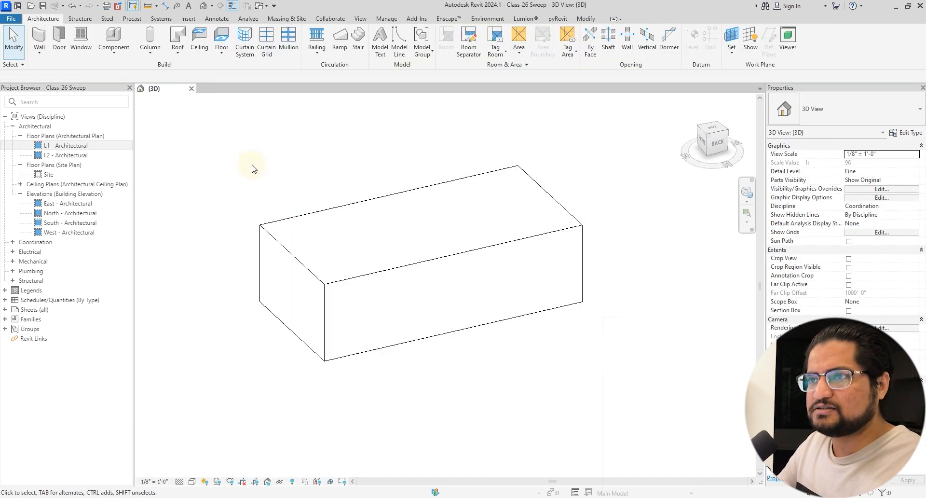
pyautogui.click(122, 59)
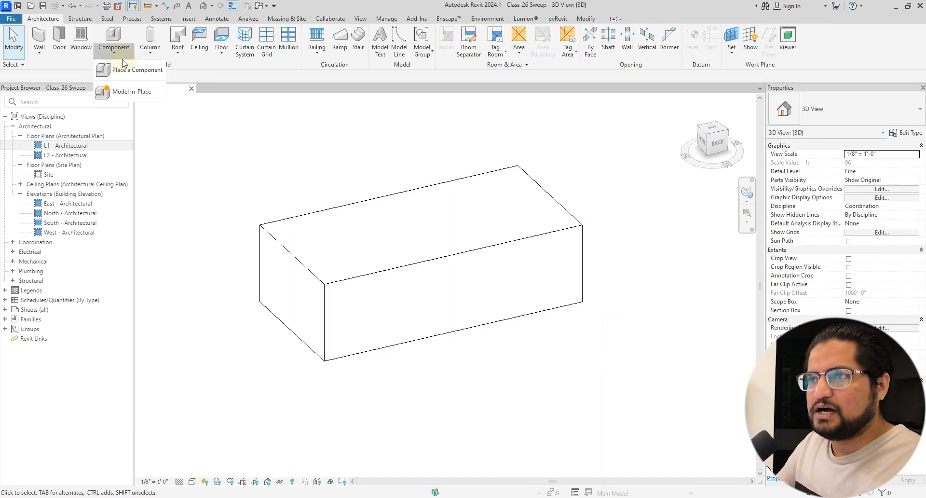
pyautogui.click(132, 91)
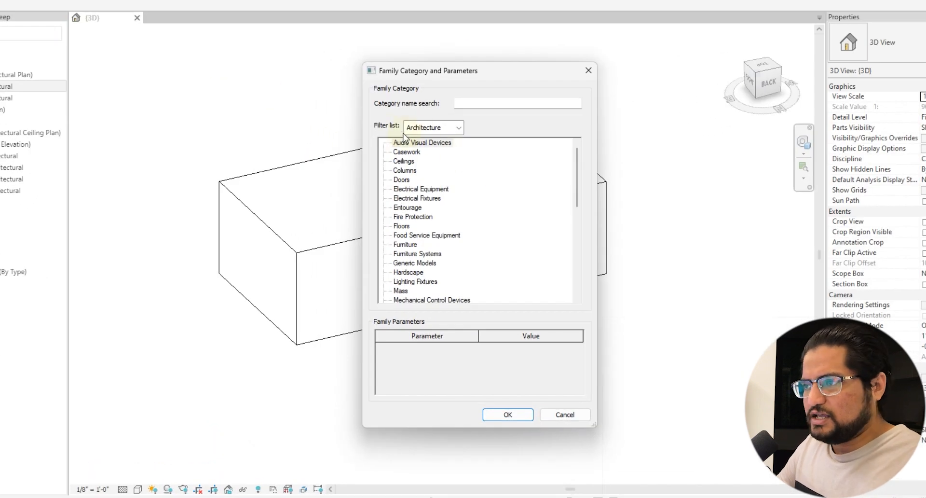
pyautogui.click(458, 128)
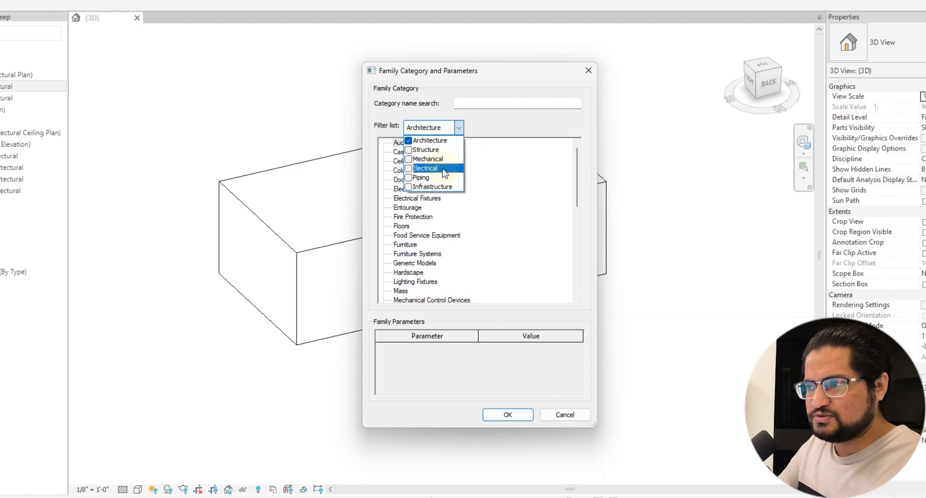
pyautogui.click(484, 139)
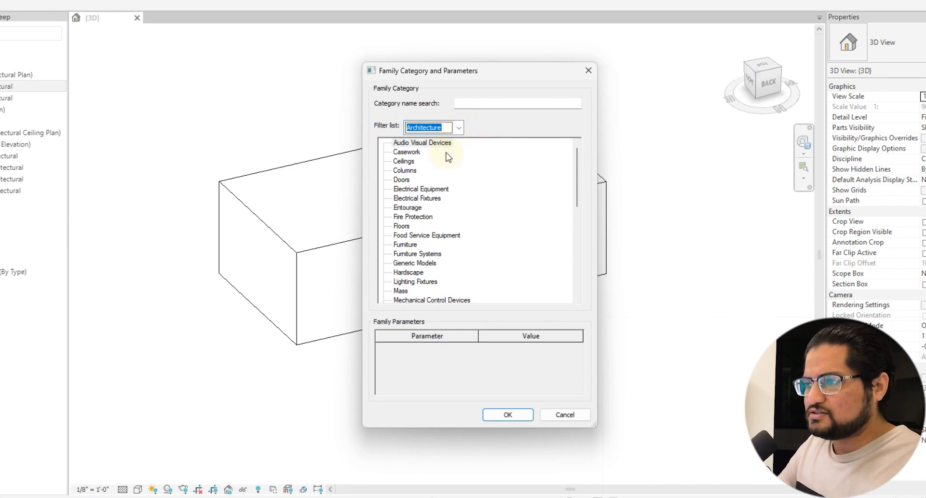
pyautogui.scroll(-1, 426, 198)
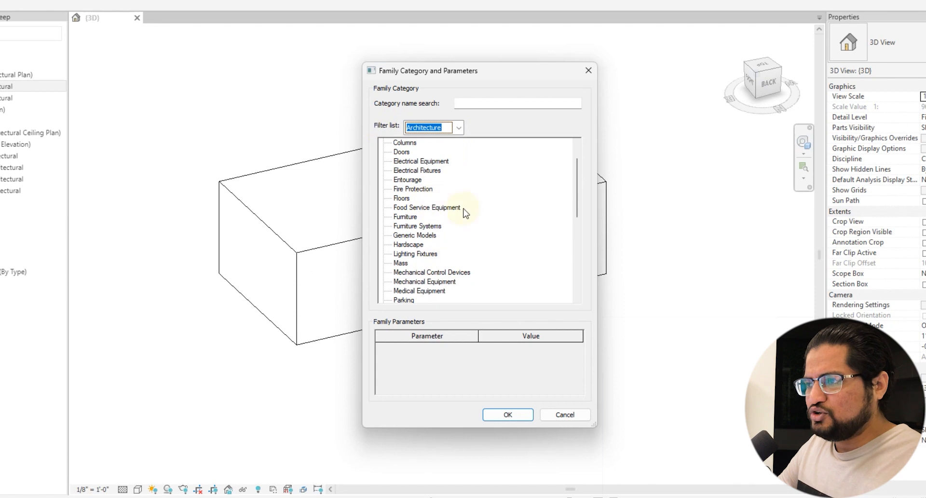
pyautogui.click(436, 236)
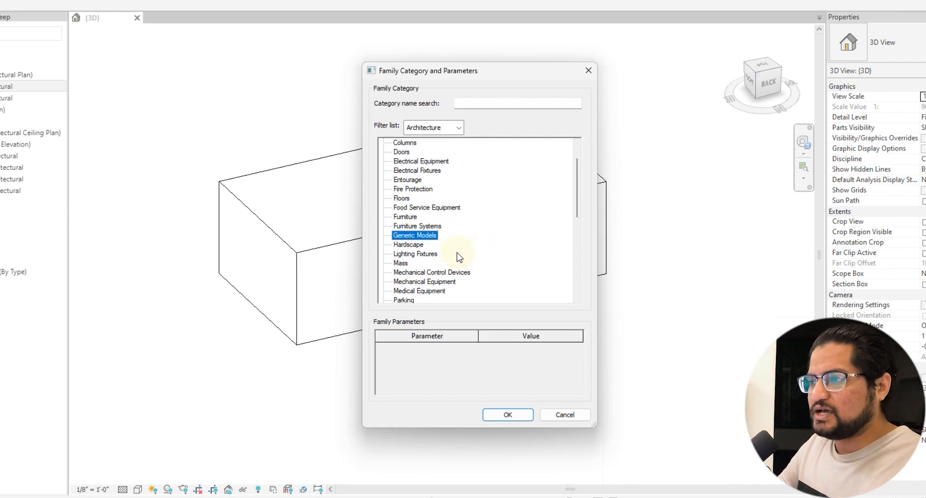
pyautogui.click(509, 414)
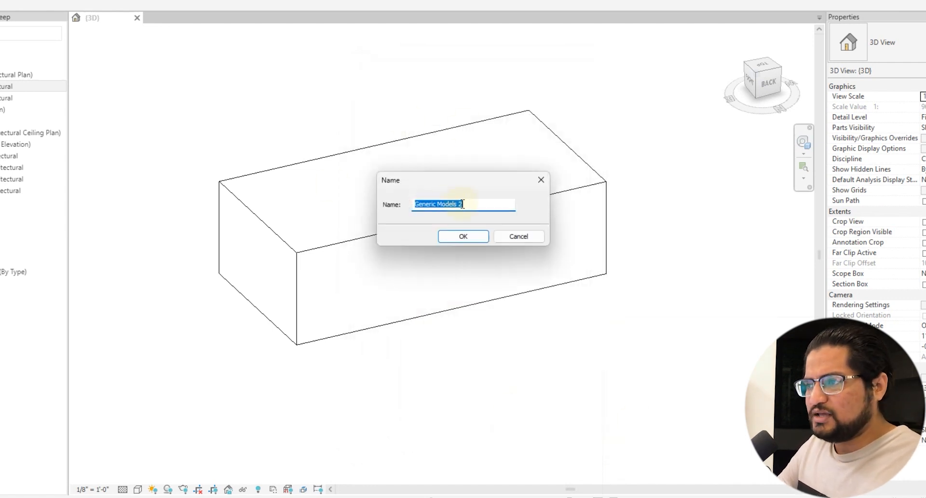
pyautogui.click(475, 237)
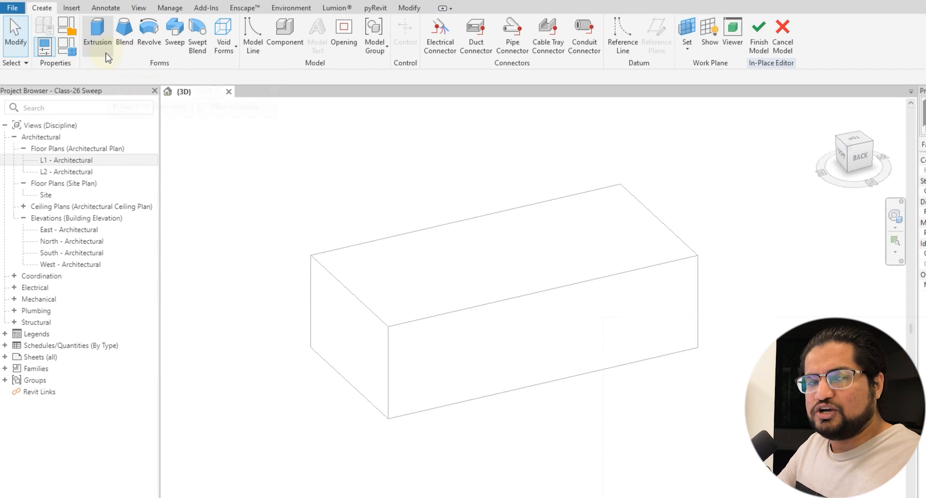
# Start a Sweep, pick the box's top face as its work plane, and open the path sketch
pyautogui.click(179, 51)
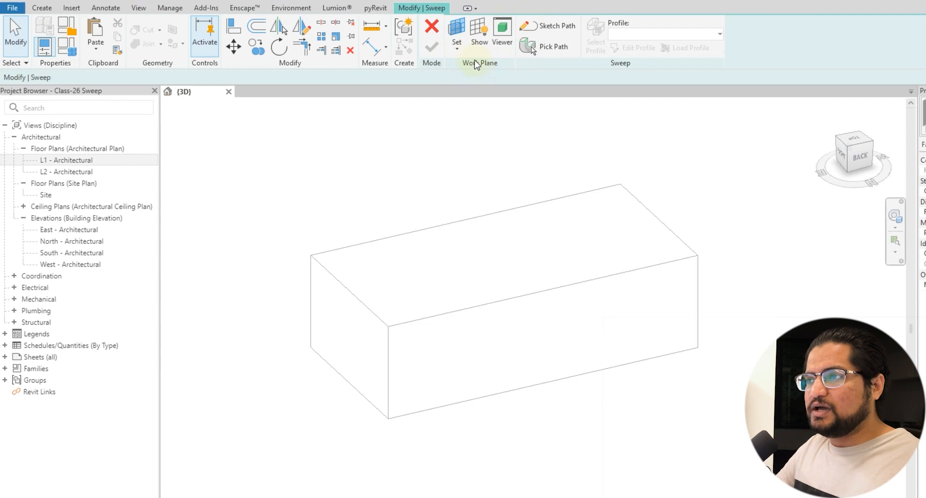
pyautogui.click(456, 29)
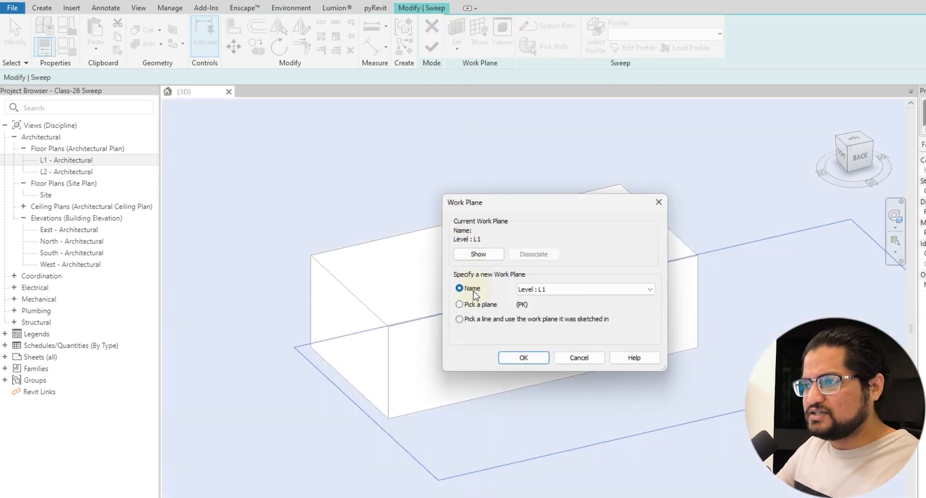
pyautogui.click(461, 304)
pyautogui.click(522, 356)
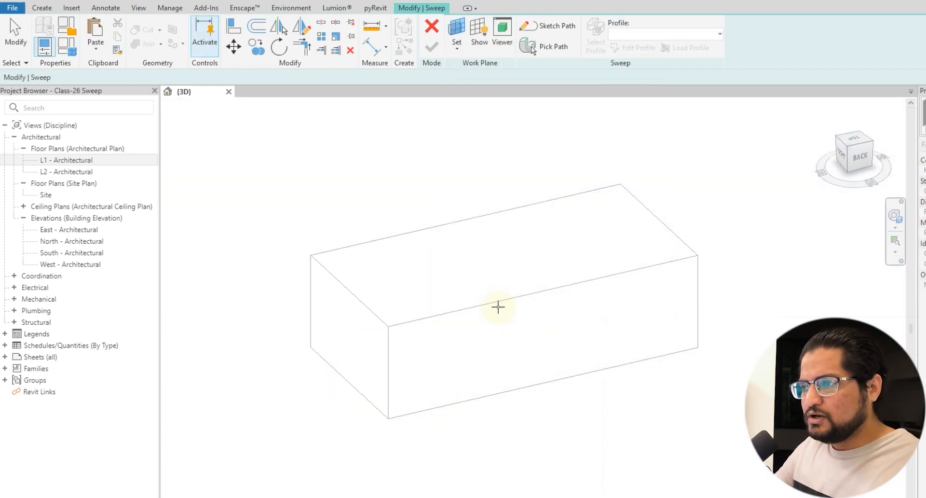
pyautogui.click(498, 300)
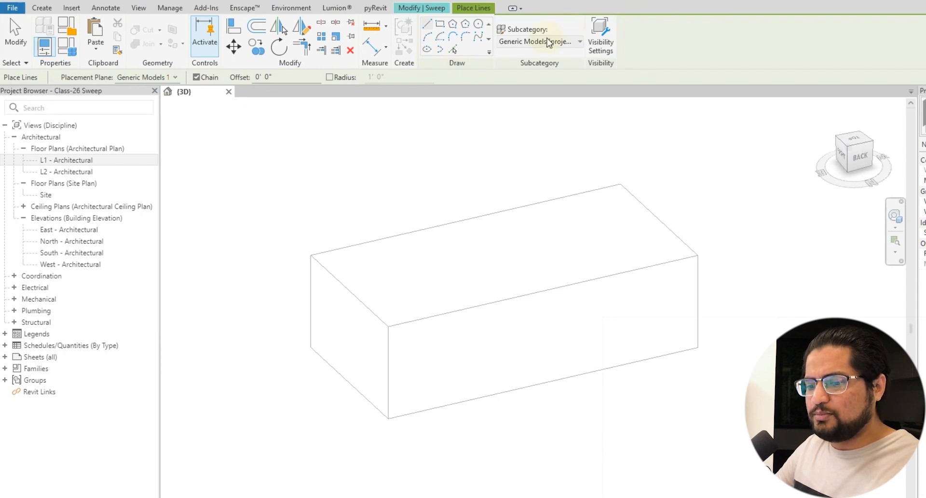
pyautogui.click(423, 8)
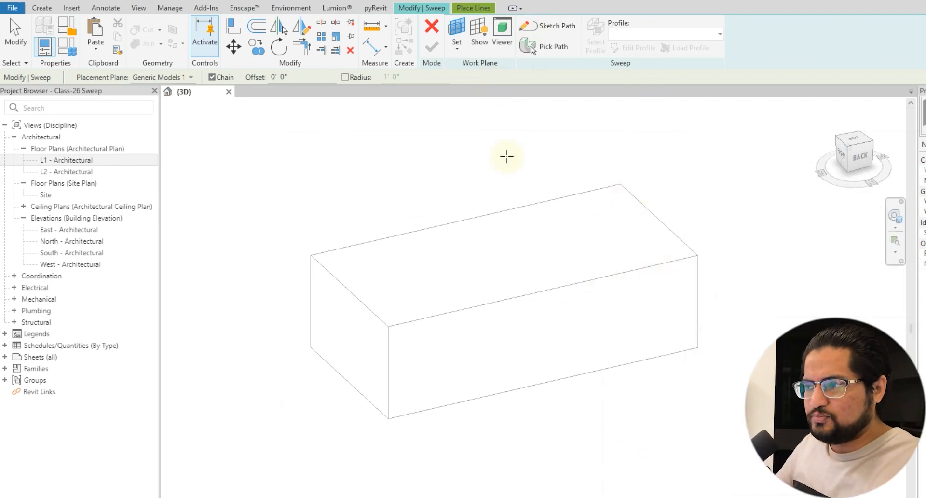
pyautogui.click(554, 26)
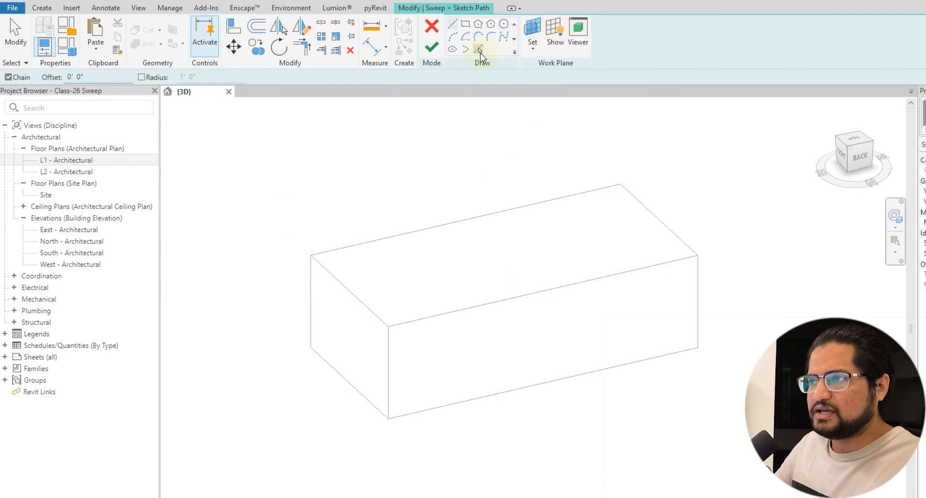
# Pick the box's front, left and back top edges as sweep path lines, starting with the long front edge
pyautogui.click(479, 50)
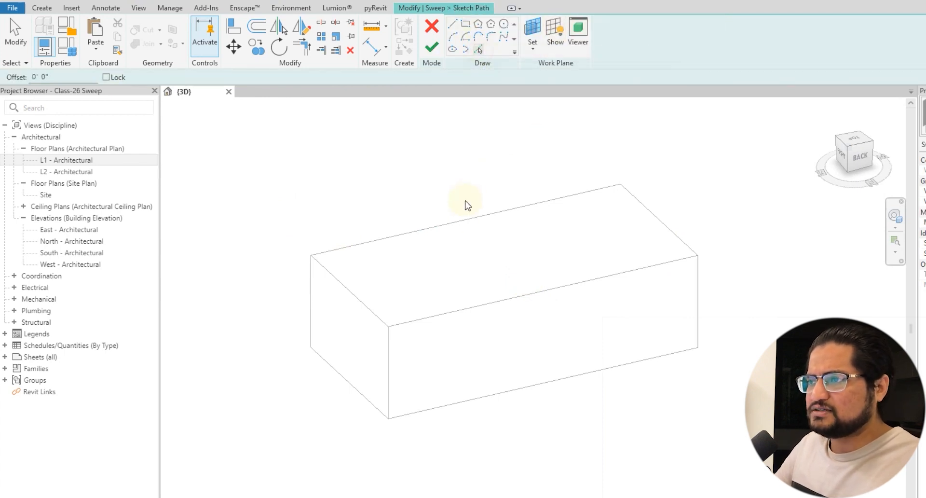
pyautogui.click(465, 220)
pyautogui.keyDown('shift'); pyautogui.moveTo(585, 258); pyautogui.dragTo(607, 239, button='middle'); pyautogui.keyUp('shift')
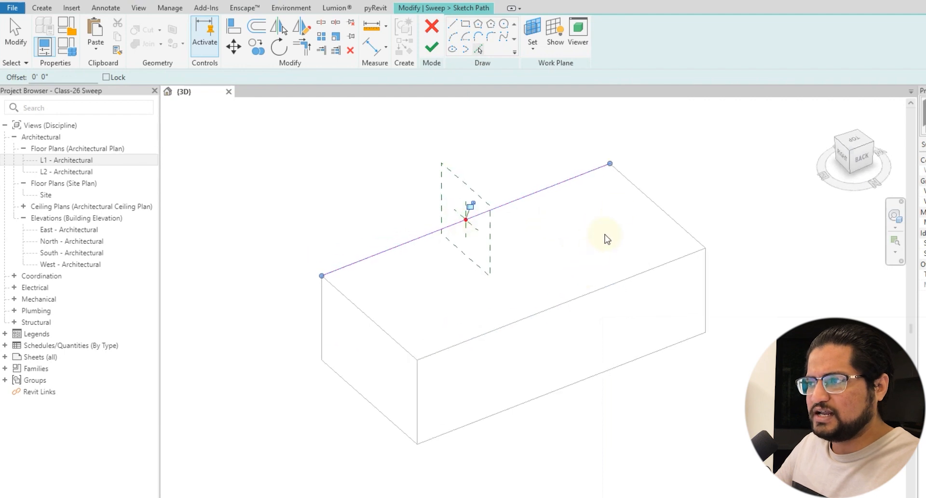
pyautogui.click(644, 195)
pyautogui.click(640, 277)
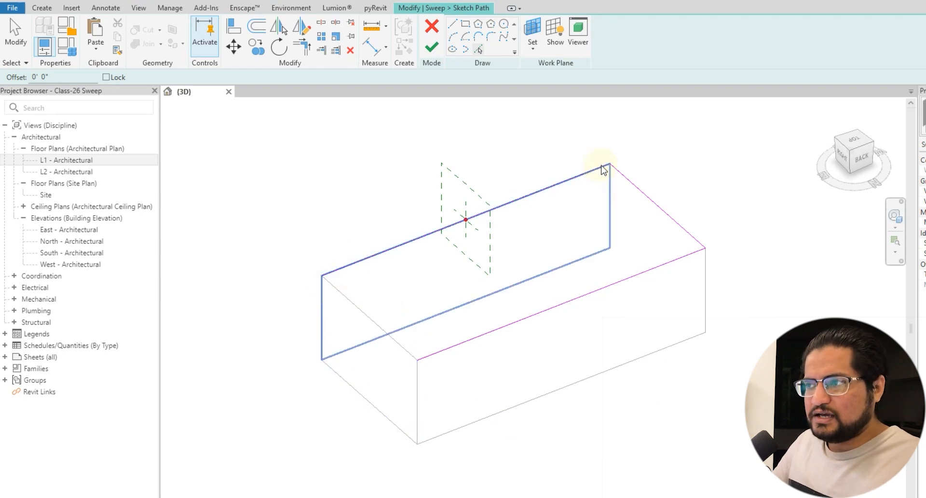
# Examine the orientation of the profile plane on the first picked path edge from several angles
pyautogui.moveTo(337, 304)
pyautogui.keyDown('shift'); pyautogui.mouseDown(button='middle')
pyautogui.moveTo(523, 287)
pyautogui.moveTo(502, 321)
pyautogui.mouseUp(button='middle'); pyautogui.keyUp('shift')
pyautogui.scroll(3, 425, 202)
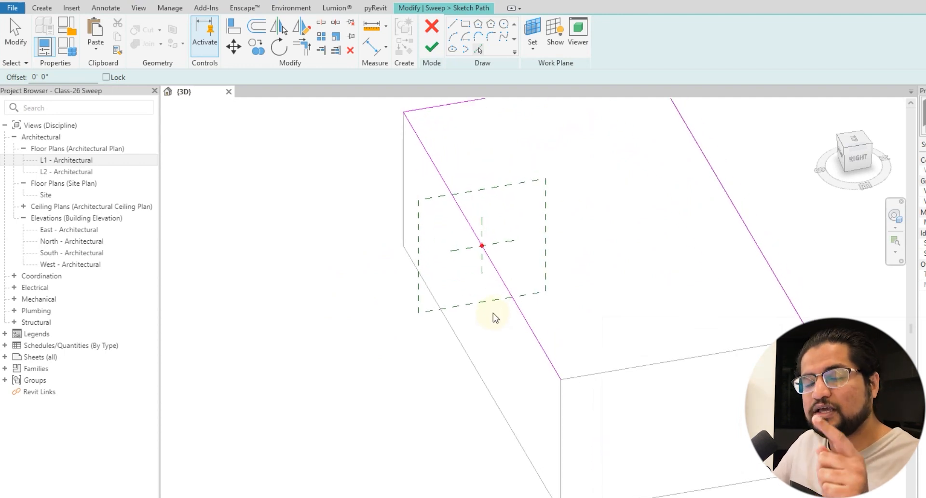
pyautogui.moveTo(545, 304); pyautogui.dragTo(527, 337, button='middle')
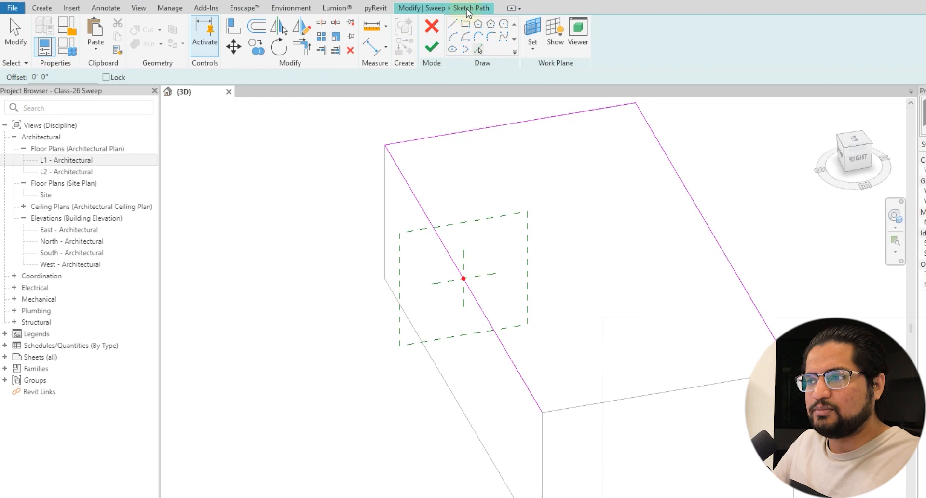
pyautogui.press('Escape')
pyautogui.keyDown('shift'); pyautogui.moveTo(578, 319); pyautogui.dragTo(459, 322, button='middle'); pyautogui.keyUp('shift')
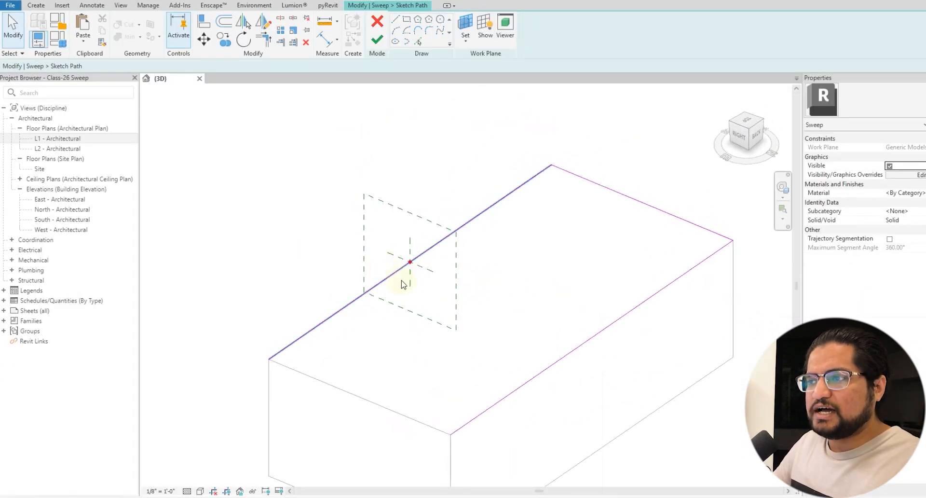
pyautogui.moveTo(404, 284)
pyautogui.keyDown('shift'); pyautogui.mouseDown(button='middle')
pyautogui.moveTo(463, 345)
pyautogui.moveTo(517, 343)
pyautogui.moveTo(496, 388)
pyautogui.mouseUp(button='middle'); pyautogui.keyUp('shift')
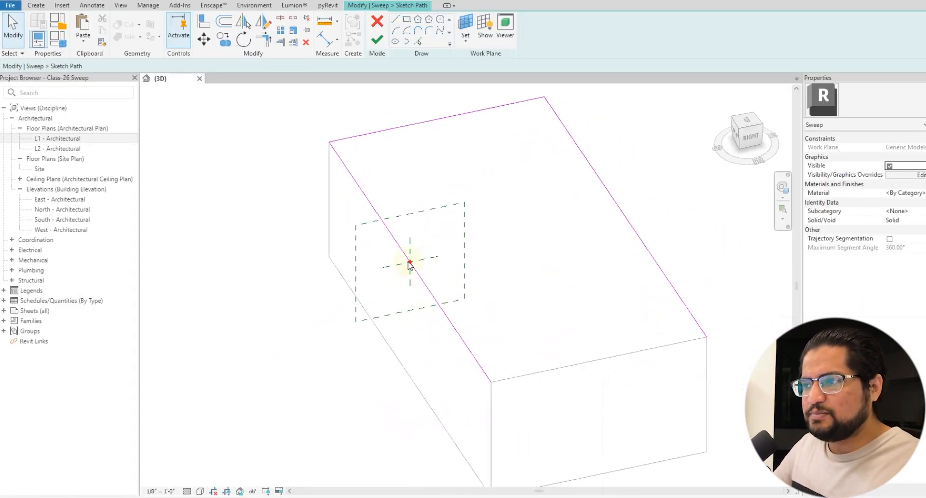
pyautogui.moveTo(512, 331)
pyautogui.keyDown('shift'); pyautogui.mouseDown(button='middle')
pyautogui.moveTo(471, 358)
pyautogui.moveTo(350, 354)
pyautogui.mouseUp(button='middle'); pyautogui.keyUp('shift')
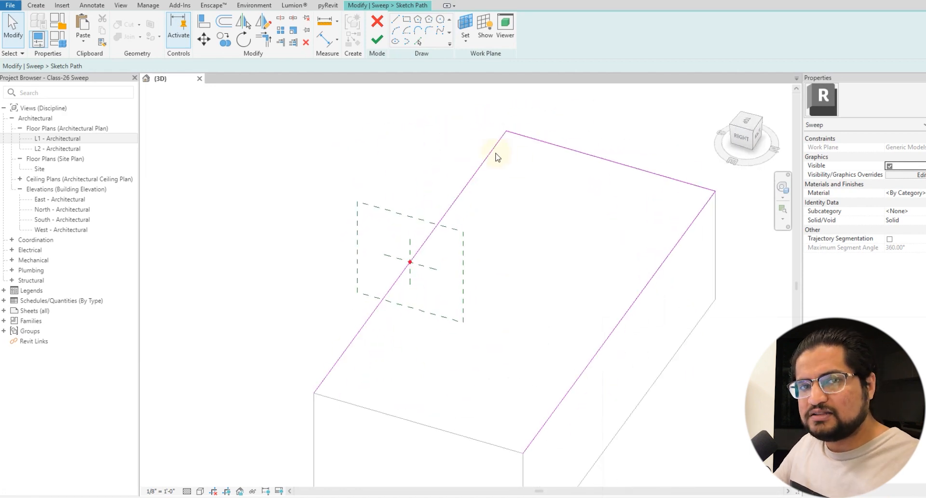
# Delete all the picked path lines from the sweep path sketch
pyautogui.scroll(-2, 625, 170)
pyautogui.moveTo(597, 183); pyautogui.dragTo(471, 193, button='middle')
pyautogui.moveTo(611, 142); pyautogui.dragTo(300, 288)
pyautogui.press('Delete')
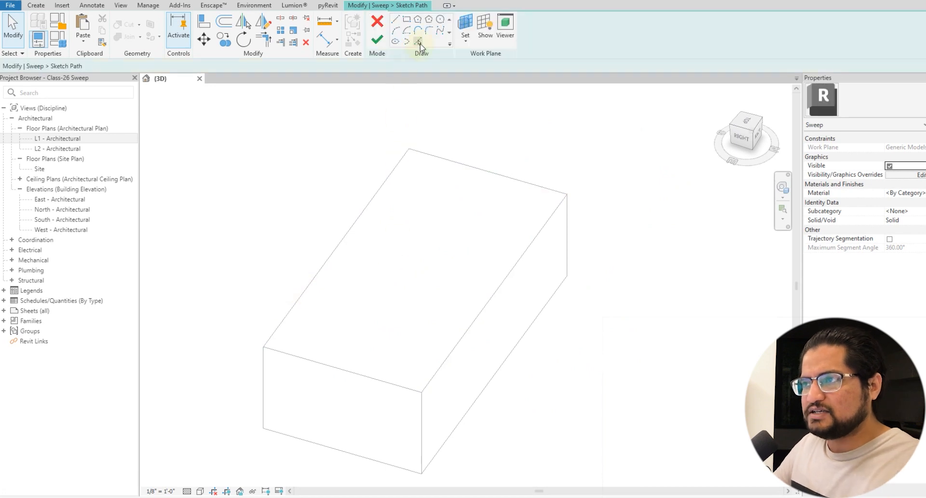
# Pick all four top edges of the box as the sweep path, starting with the long back edge, and finish the path
pyautogui.click(419, 43)
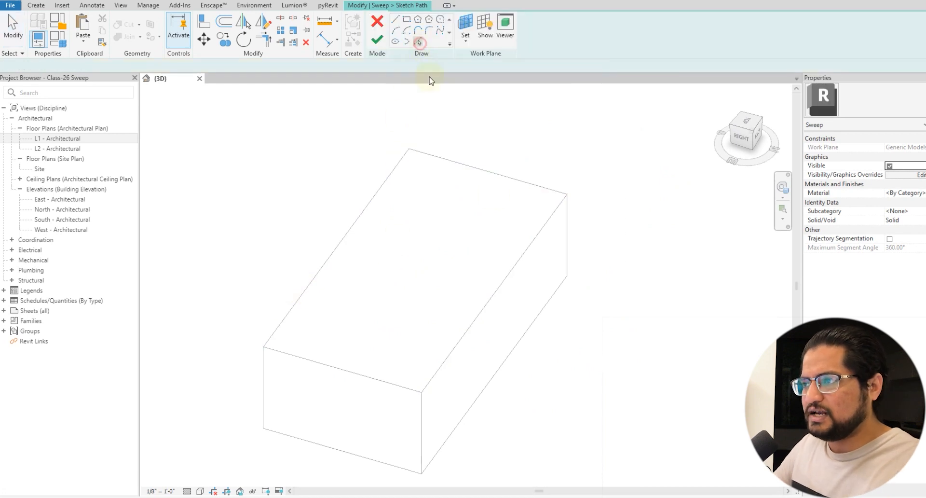
pyautogui.click(525, 254)
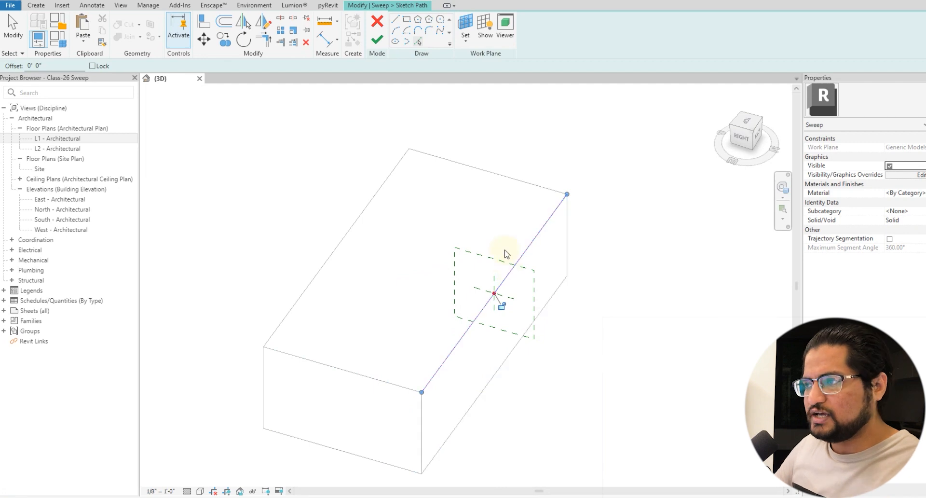
pyautogui.click(518, 179)
pyautogui.click(370, 204)
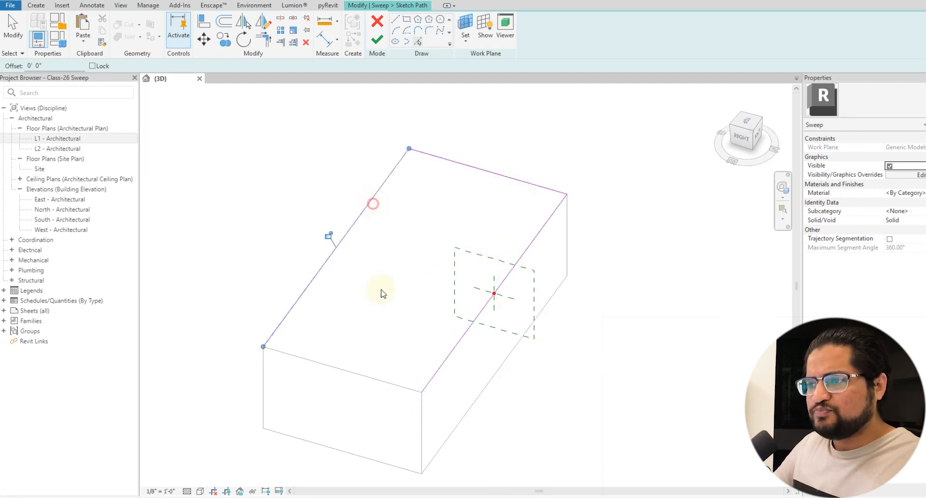
pyautogui.click(359, 373)
pyautogui.keyDown('shift'); pyautogui.moveTo(447, 421); pyautogui.dragTo(431, 392, button='middle'); pyautogui.keyUp('shift')
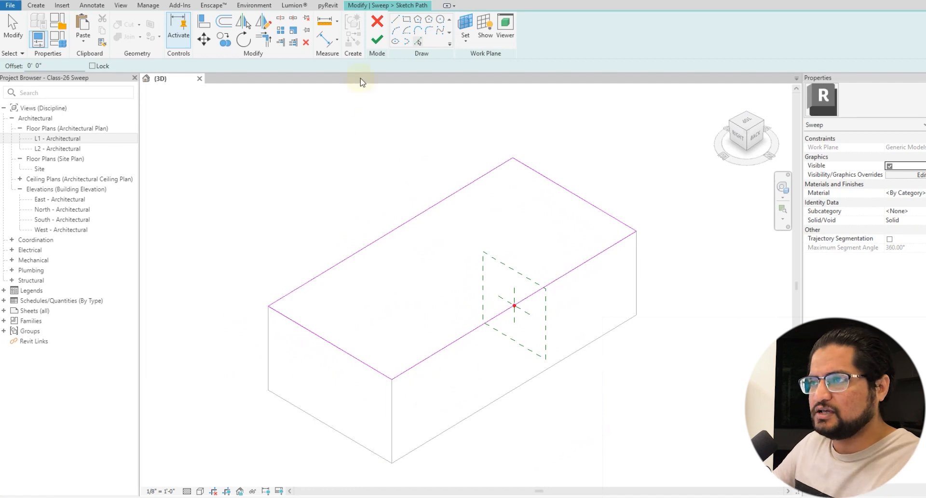
pyautogui.click(383, 44)
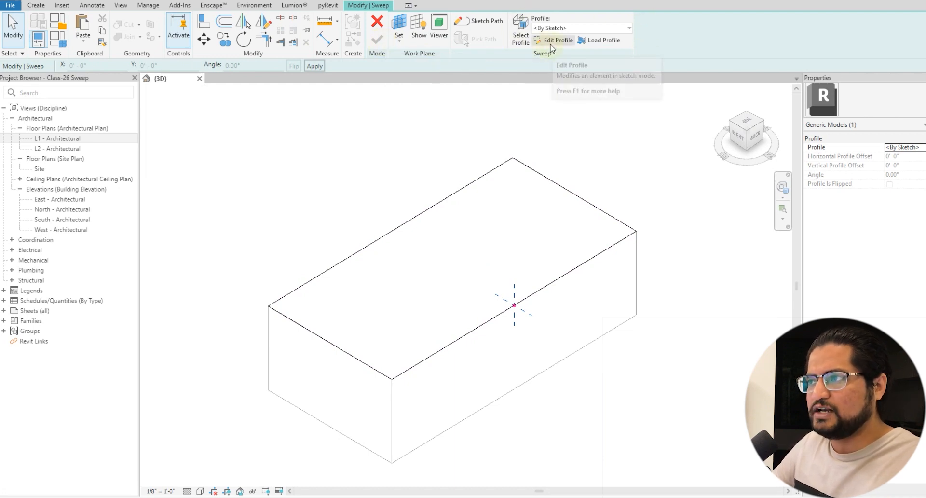
# Browse the loadable wall profile families without loading one, and try Fascia-Flat:1x4 as the sweep profile
pyautogui.click(607, 43)
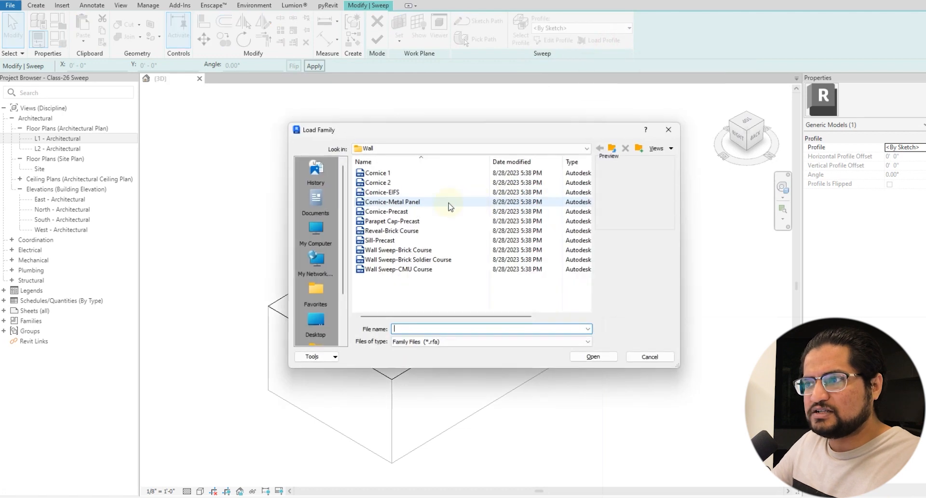
pyautogui.press('Escape')
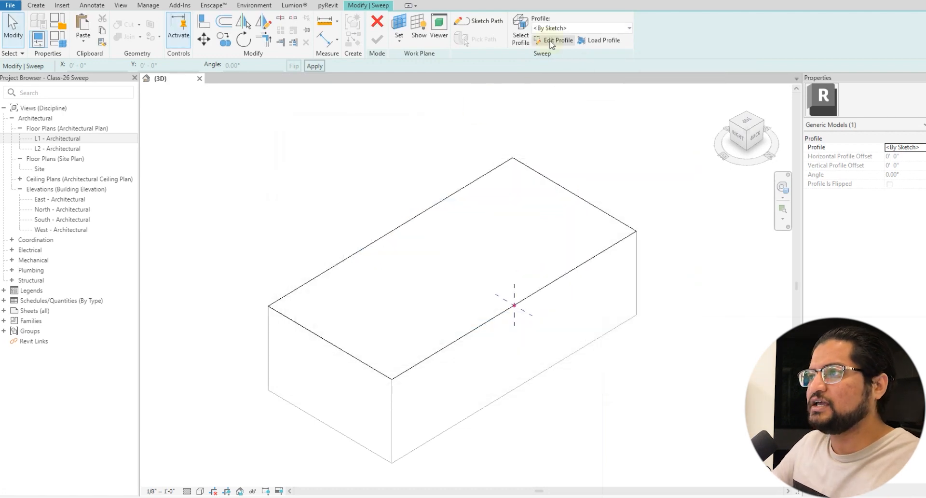
pyautogui.click(564, 29)
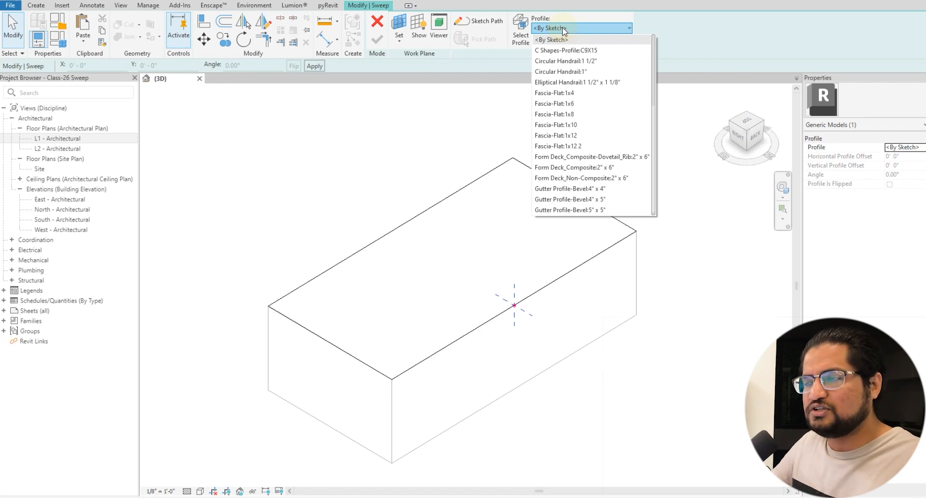
pyautogui.click(561, 93)
pyautogui.scroll(10, 519, 309)
pyautogui.click(521, 308)
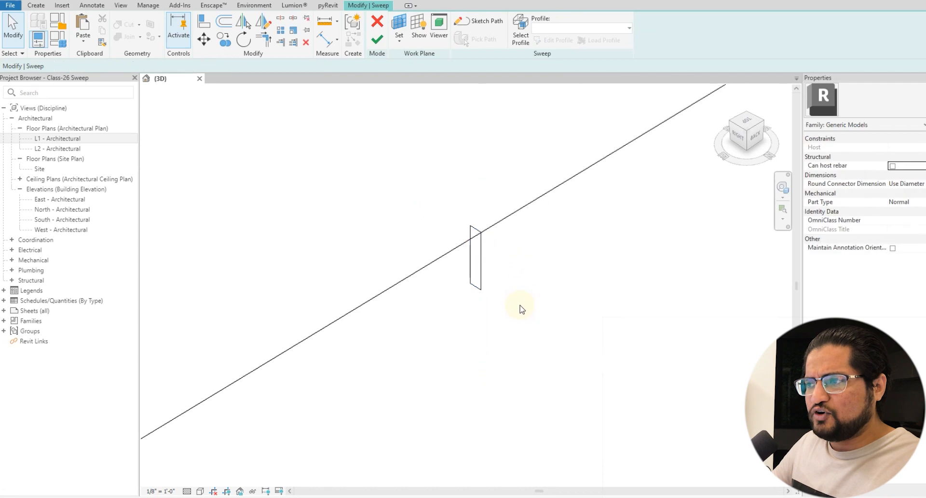
pyautogui.scroll(-3, 520, 308)
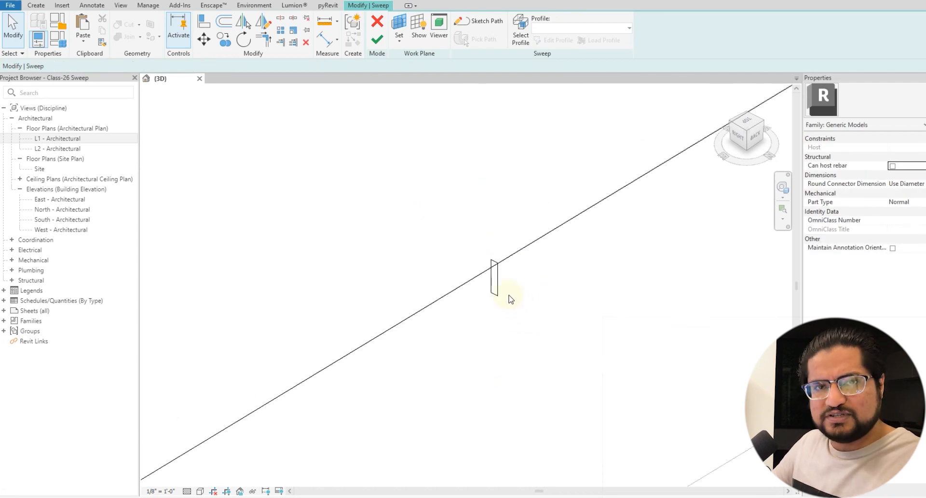
pyautogui.scroll(-5, 510, 297)
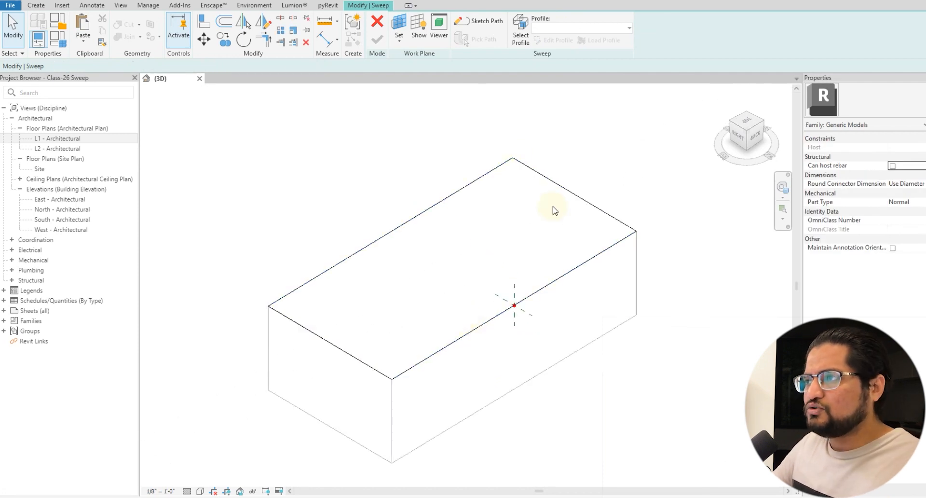
# Open the sweep profile for sketching and draw two thin rectangles from the profile centre, one hanging down outside the box and one running inward on top
pyautogui.click(521, 29)
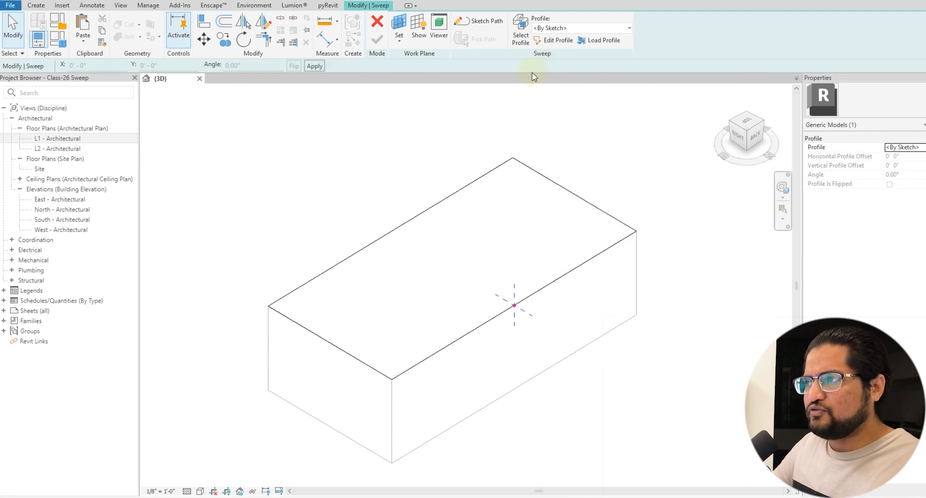
pyautogui.click(554, 41)
pyautogui.keyDown('shift'); pyautogui.moveTo(512, 296); pyautogui.dragTo(582, 260, button='middle'); pyautogui.keyUp('shift')
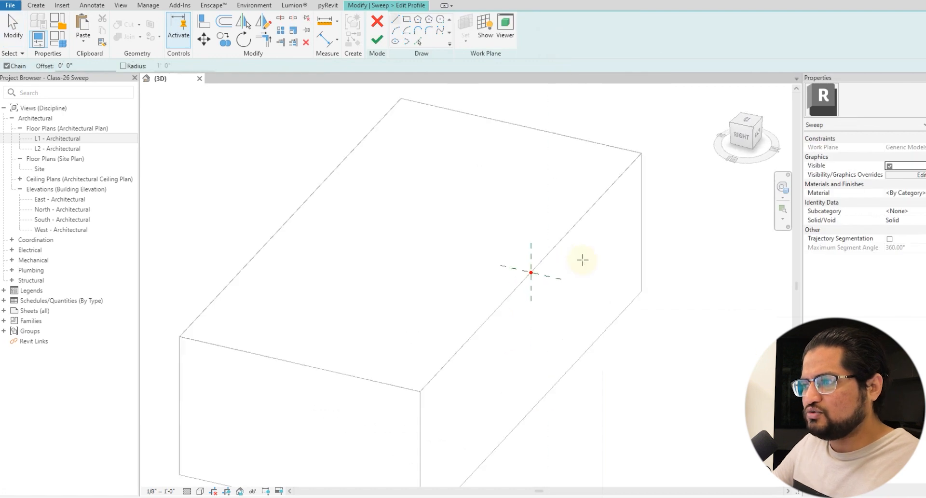
pyautogui.scroll(3, 554, 273)
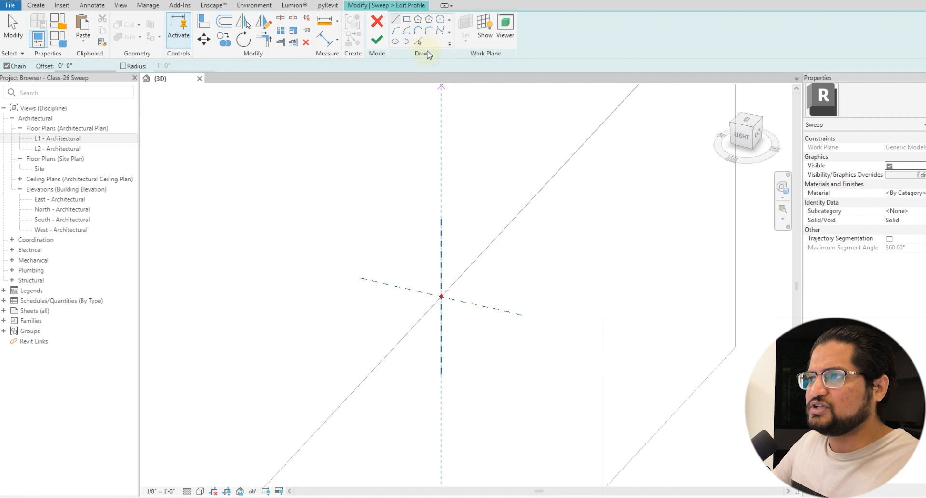
pyautogui.click(406, 19)
pyautogui.click(443, 296)
pyautogui.click(454, 331)
pyautogui.scroll(1, 438, 304)
pyautogui.click(443, 296)
pyautogui.click(400, 264)
pyautogui.press('Escape')
pyautogui.press('Escape')
# Trim the adjoining lines of the two profile rectangles at their shared corner
pyautogui.press('t')
pyautogui.press('r')
pyautogui.click(460, 304)
pyautogui.click(437, 291)
# Draw a rounded outer corner on the profile with an arc bridging the two rectangles
pyautogui.press('a')
pyautogui.press('r')
pyautogui.scroll(3, 432, 272)
pyautogui.click(461, 276)
pyautogui.click(490, 310)
pyautogui.click(482, 289)
# Trim the remaining lines at the rounded corner into one closed L-shaped outline and finish the profile
pyautogui.scroll(2, 491, 295)
pyautogui.press('t')
pyautogui.press('r')
pyautogui.click(468, 277)
pyautogui.click(466, 279)
pyautogui.press('Escape')
pyautogui.scroll(-2, 437, 270)
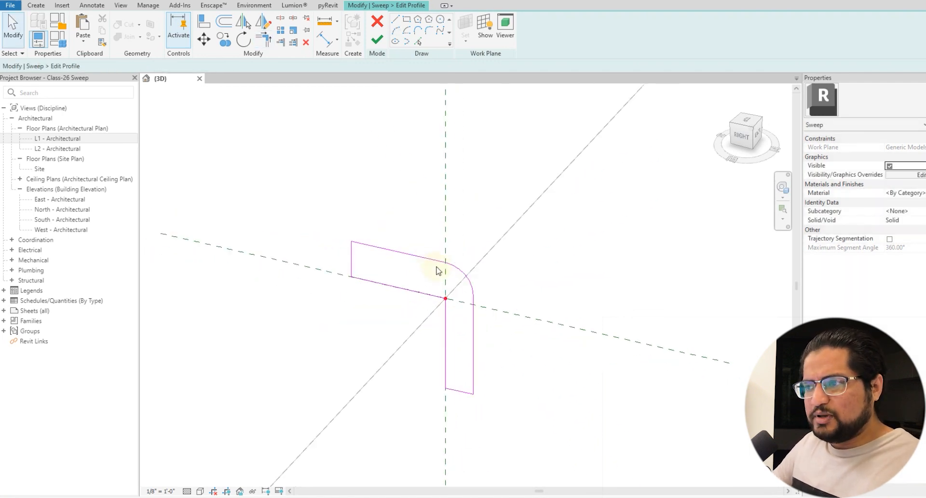
pyautogui.scroll(-10, 458, 284)
pyautogui.keyDown('shift'); pyautogui.moveTo(518, 275); pyautogui.dragTo(483, 283, button='middle'); pyautogui.keyUp('shift')
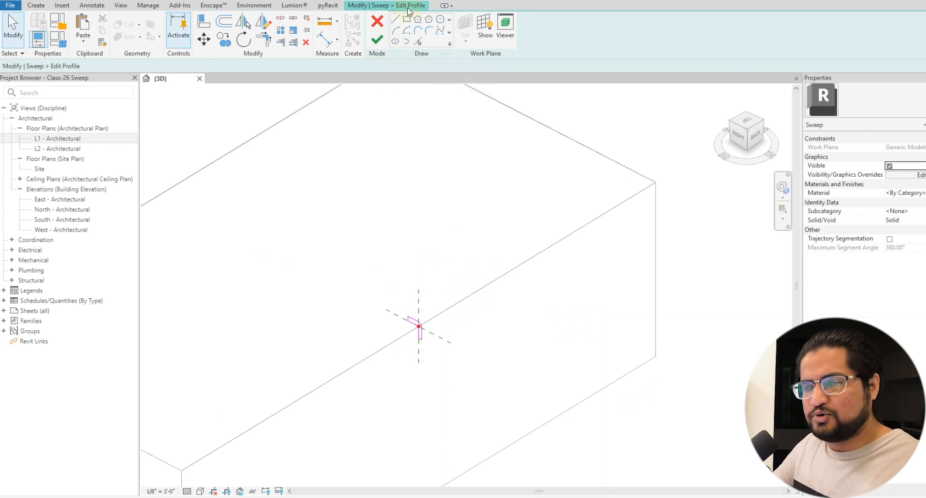
pyautogui.click(378, 39)
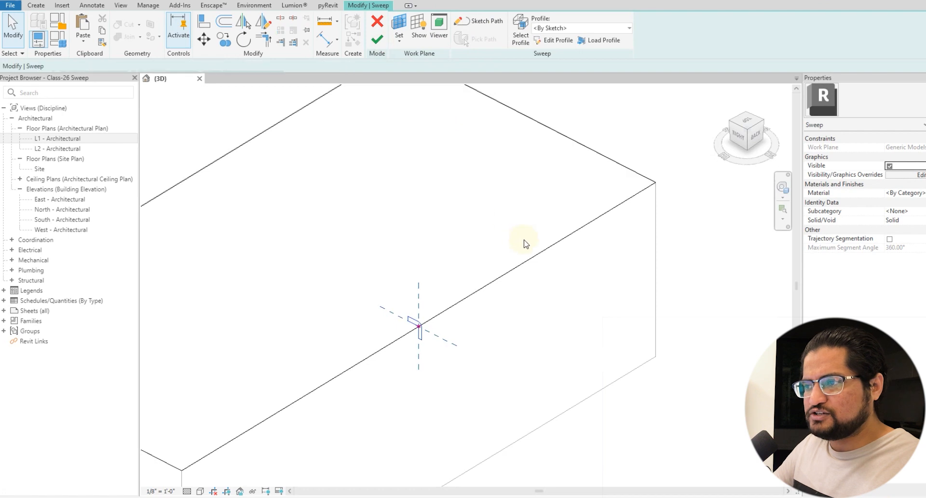
# Examine the L-shaped profile and the path loop, selecting each of them in the sweep
pyautogui.moveTo(510, 239); pyautogui.dragTo(527, 229, button='middle')
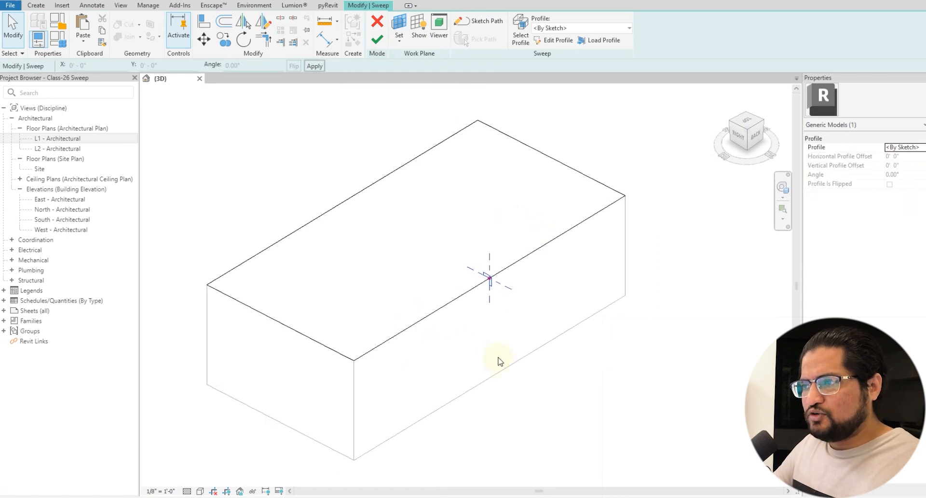
pyautogui.click(578, 171)
pyautogui.keyDown('shift'); pyautogui.moveTo(548, 238); pyautogui.dragTo(584, 351, button='middle'); pyautogui.keyUp('shift')
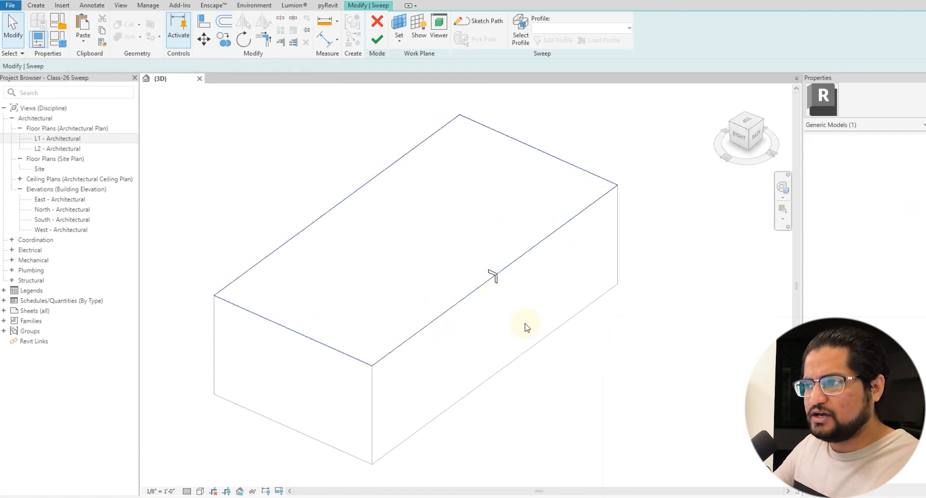
pyautogui.scroll(3, 495, 276)
pyautogui.click(496, 278)
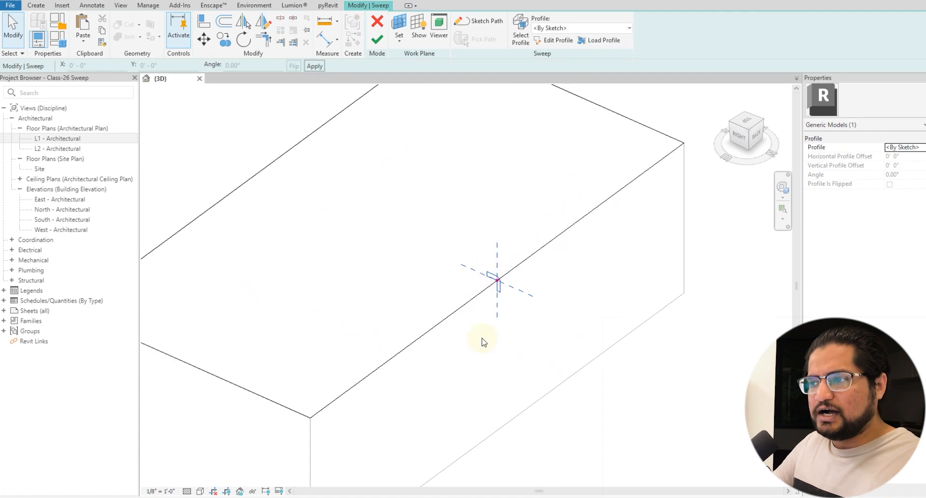
pyautogui.scroll(-1, 499, 333)
pyautogui.click(474, 321)
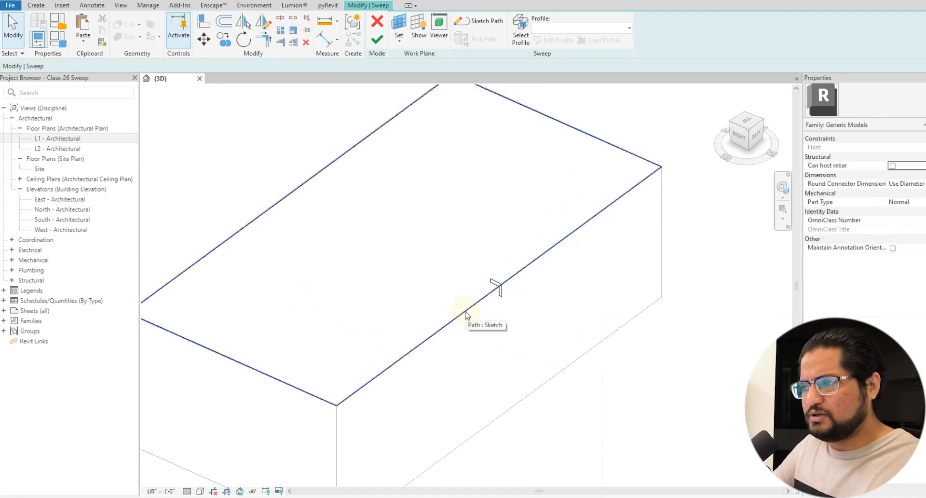
pyautogui.click(467, 316)
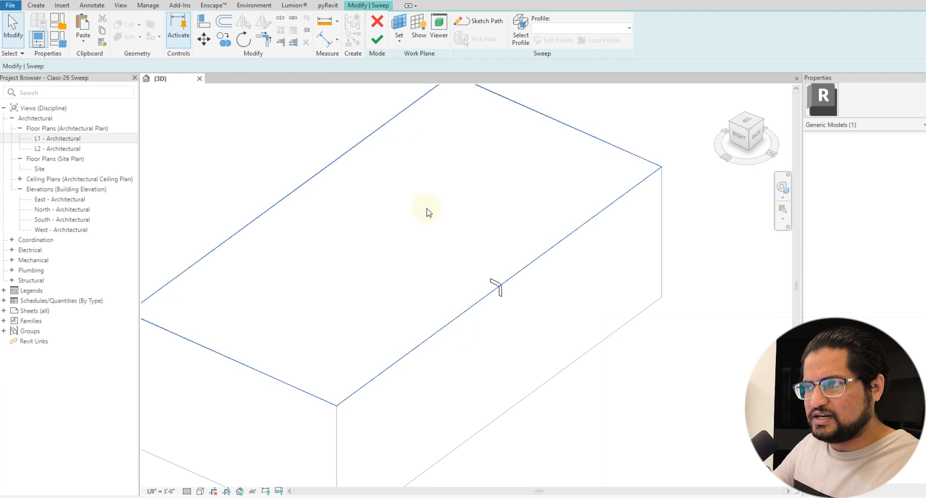
# Reopen the sweep's path sketch to review the loop around the box's top edges, and finish it
pyautogui.click(479, 26)
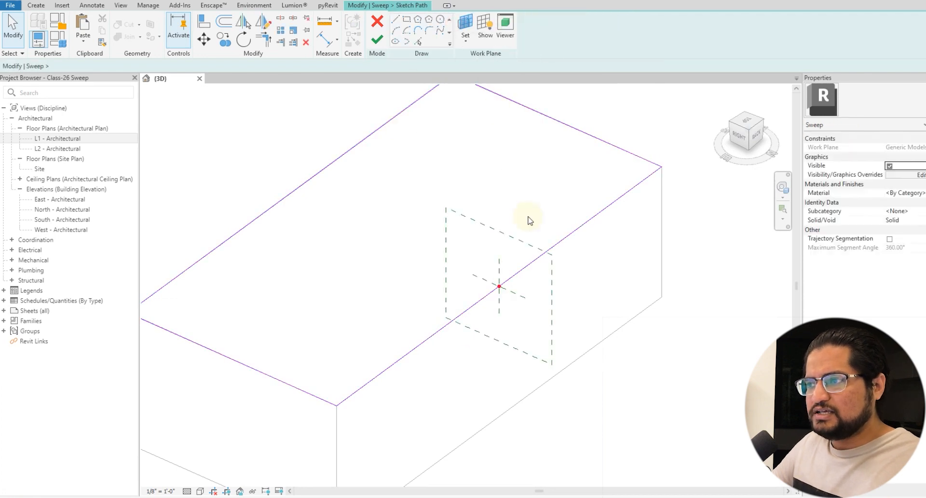
pyautogui.moveTo(614, 363)
pyautogui.mouseDown(button='middle')
pyautogui.moveTo(712, 370)
pyautogui.moveTo(698, 378)
pyautogui.mouseUp(button='middle')
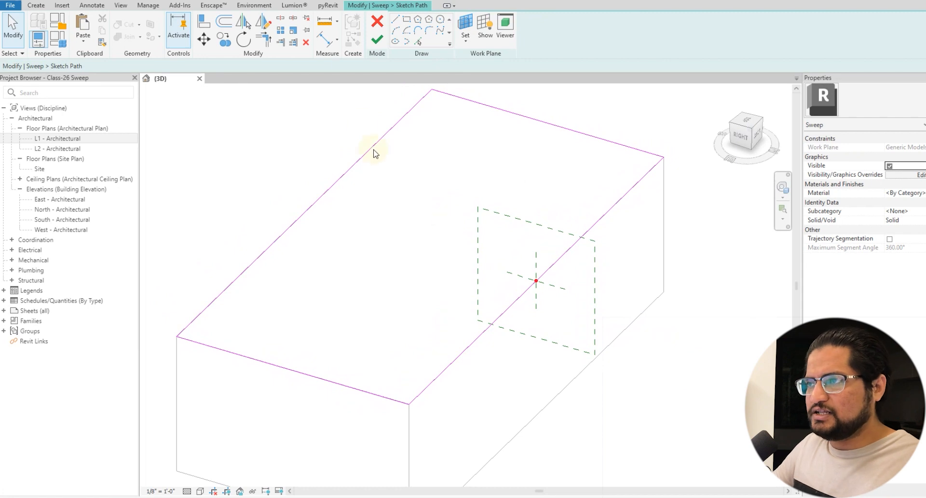
pyautogui.click(377, 39)
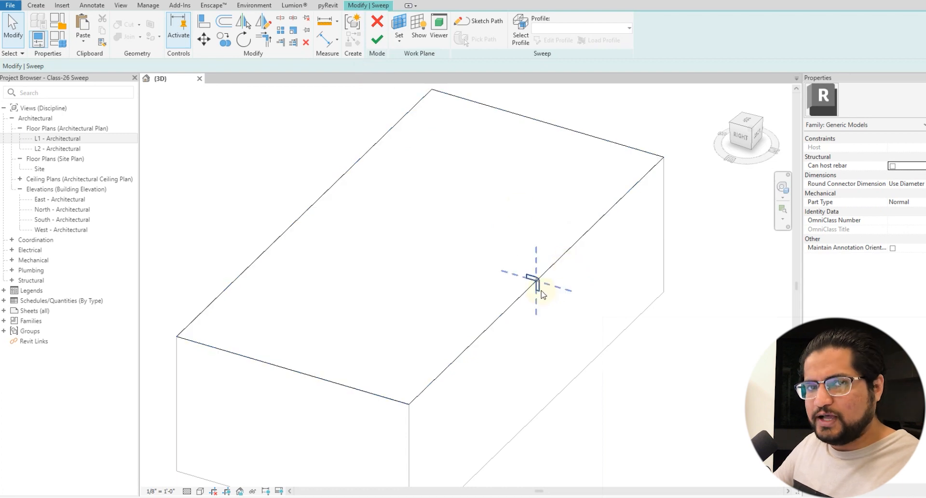
# Finish the rim sweep and inspect it from the right side and in 3D
pyautogui.click(377, 39)
pyautogui.keyDown('shift'); pyautogui.moveTo(498, 199); pyautogui.dragTo(734, 181, button='middle'); pyautogui.keyUp('shift')
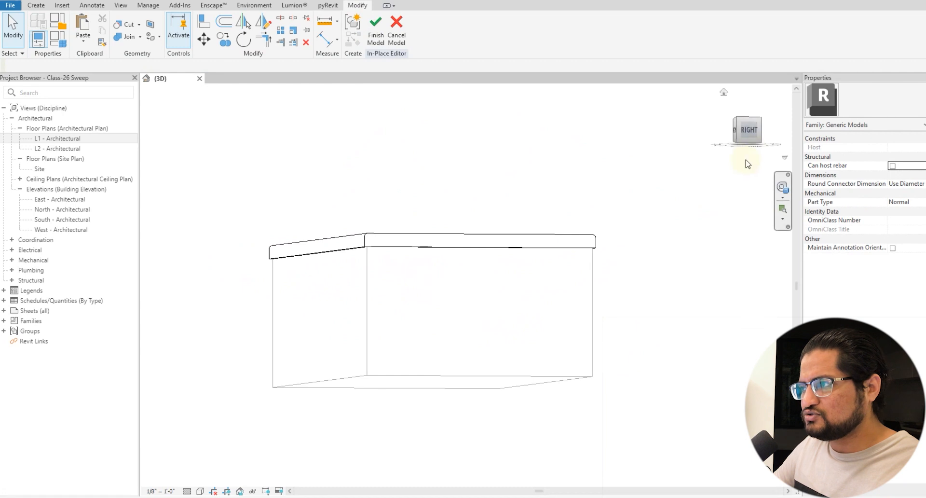
pyautogui.click(750, 131)
pyautogui.scroll(8, 491, 283)
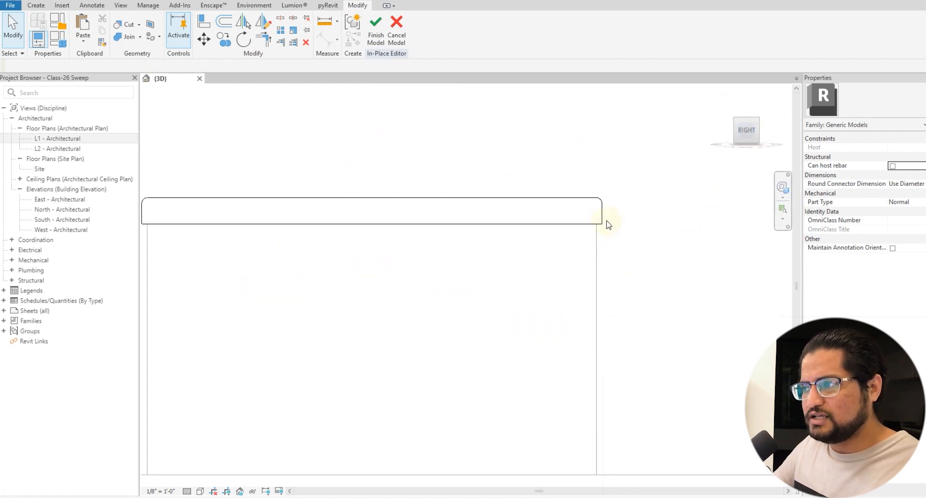
pyautogui.click(603, 218)
pyautogui.scroll(-3, 604, 218)
pyautogui.keyDown('shift'); pyautogui.moveTo(679, 217); pyautogui.dragTo(528, 316, button='middle'); pyautogui.keyUp('shift')
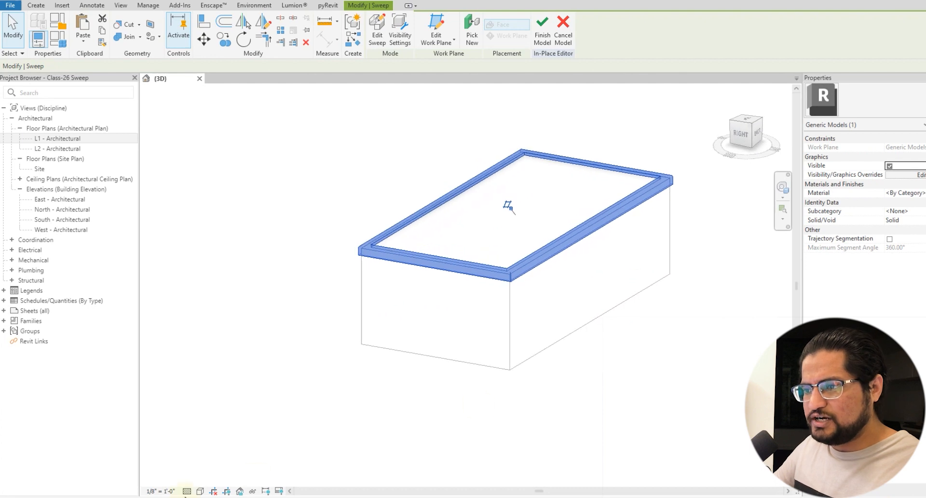
# Set the view's visual style to Shaded and examine the rim sweep on the box from another angle
pyautogui.click(200, 491)
pyautogui.click(225, 447)
pyautogui.keyDown('shift'); pyautogui.moveTo(386, 337); pyautogui.dragTo(507, 354, button='middle'); pyautogui.keyUp('shift')
pyautogui.click(578, 386)
pyautogui.scroll(3, 603, 338)
pyautogui.moveTo(604, 335)
pyautogui.keyDown('shift'); pyautogui.mouseDown(button='middle')
pyautogui.moveTo(685, 359)
pyautogui.moveTo(578, 355)
pyautogui.moveTo(513, 376)
pyautogui.moveTo(300, 366)
pyautogui.moveTo(413, 302)
pyautogui.mouseUp(button='middle'); pyautogui.keyUp('shift')
# Delete the rim sweep from the box and set the visual style to Hidden Line
pyautogui.click(415, 295)
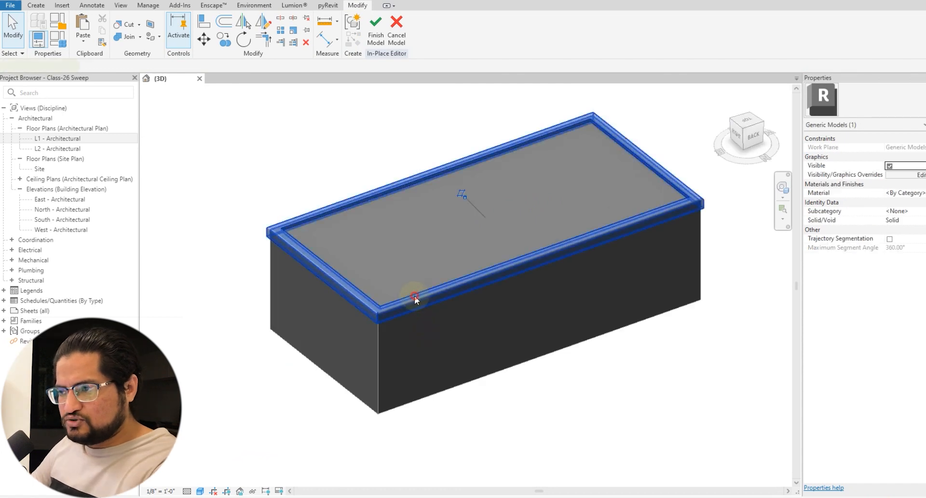
pyautogui.press('Delete')
pyautogui.click(202, 491)
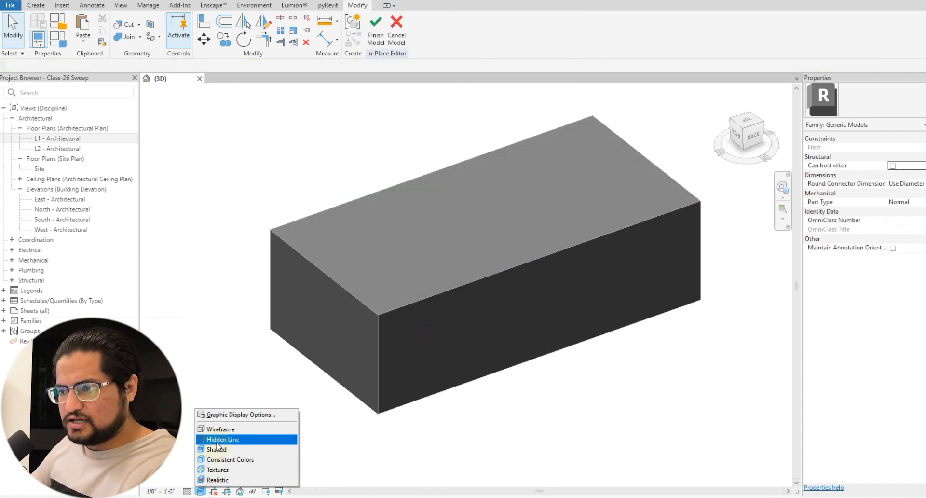
pyautogui.click(227, 439)
pyautogui.keyDown('shift'); pyautogui.moveTo(495, 416); pyautogui.dragTo(463, 335, button='middle'); pyautogui.keyUp('shift')
# Start a new sweep and set its work plane by picking the box's long back face
pyautogui.click(39, 6)
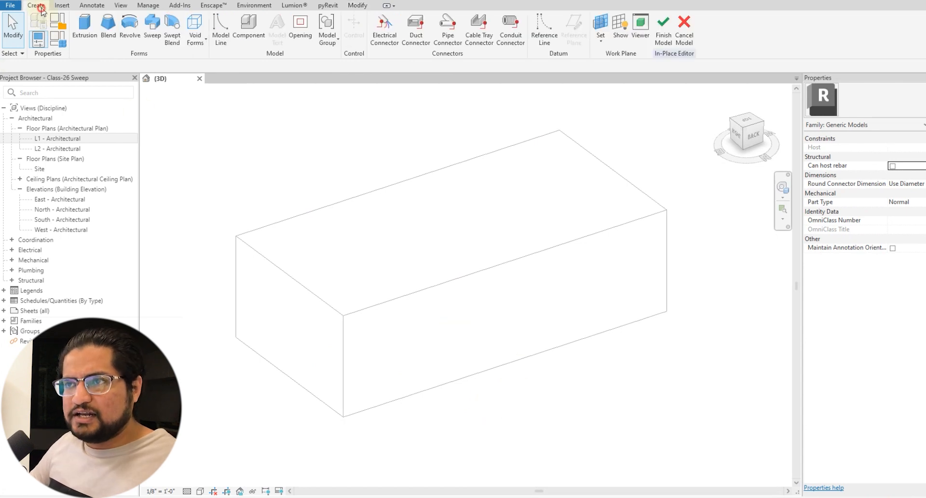
pyautogui.click(153, 28)
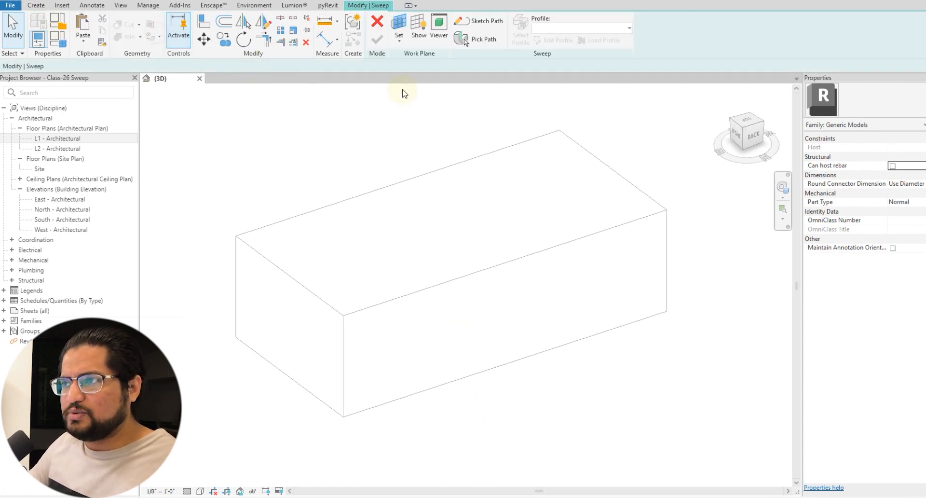
pyautogui.click(399, 26)
pyautogui.click(418, 265)
pyautogui.click(458, 311)
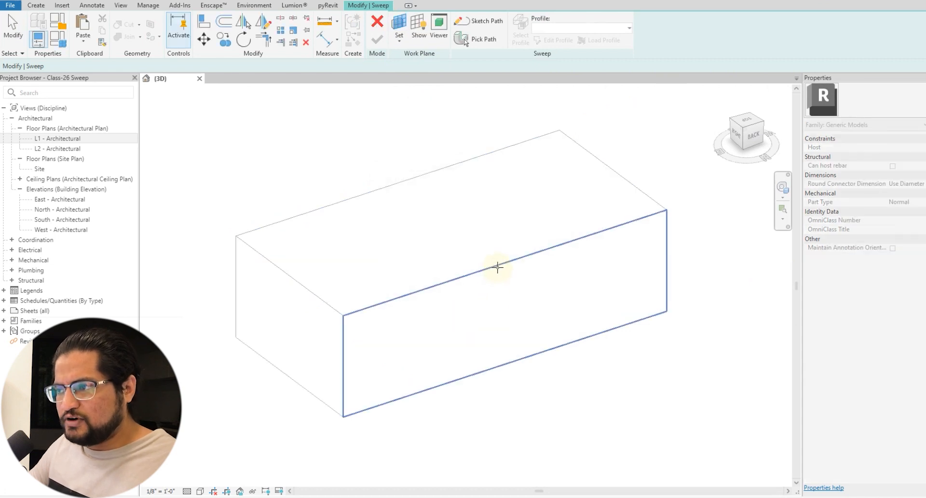
pyautogui.click(497, 267)
pyautogui.press('Escape')
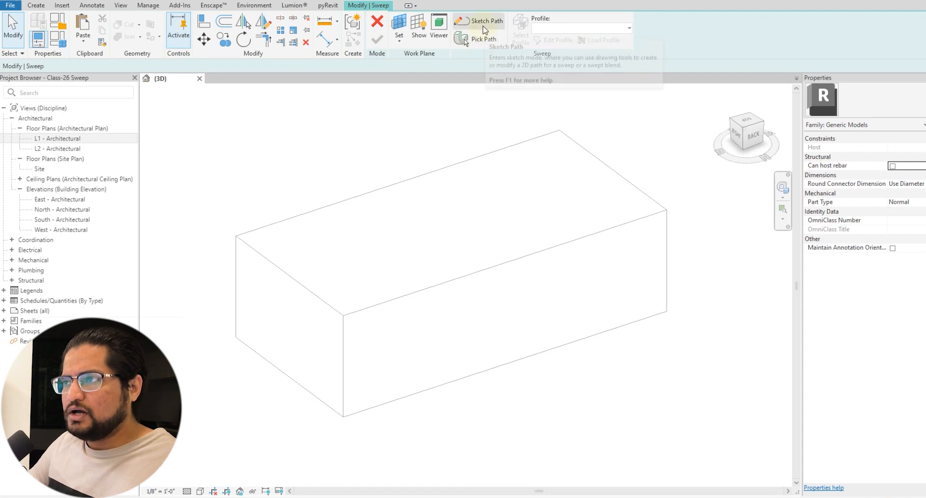
# Sketch the sweep path by picking all four edges of the box's long back face
pyautogui.click(484, 29)
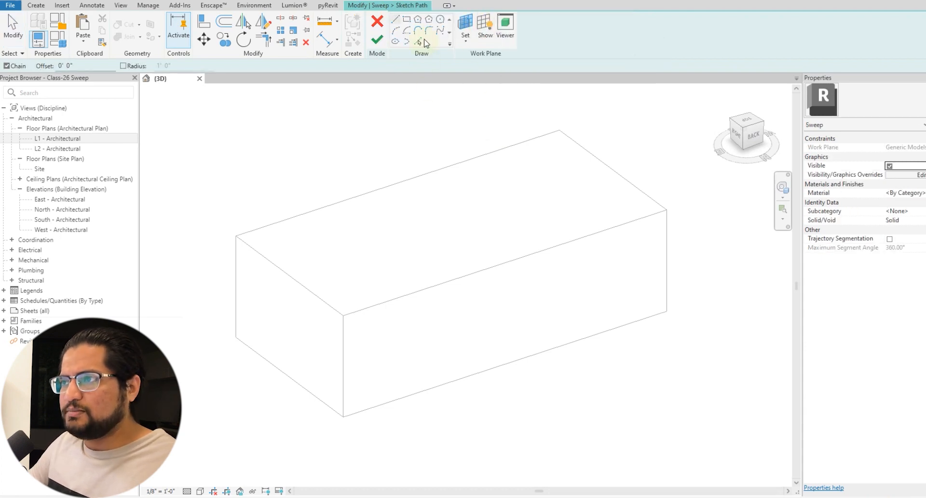
pyautogui.click(419, 42)
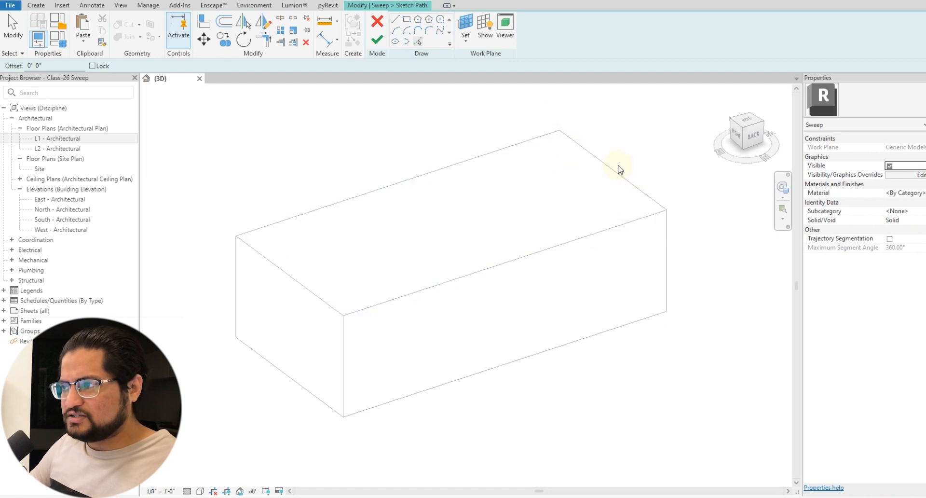
pyautogui.click(599, 230)
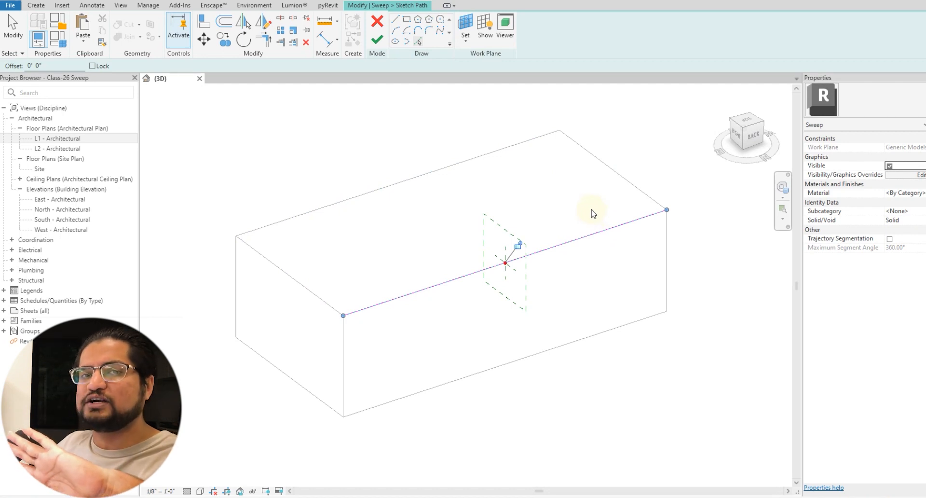
pyautogui.click(665, 249)
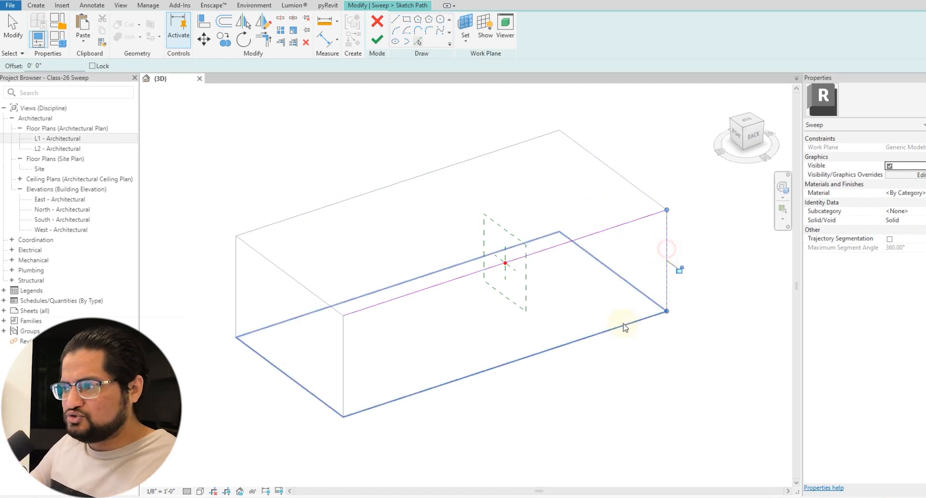
pyautogui.click(624, 329)
pyautogui.click(344, 332)
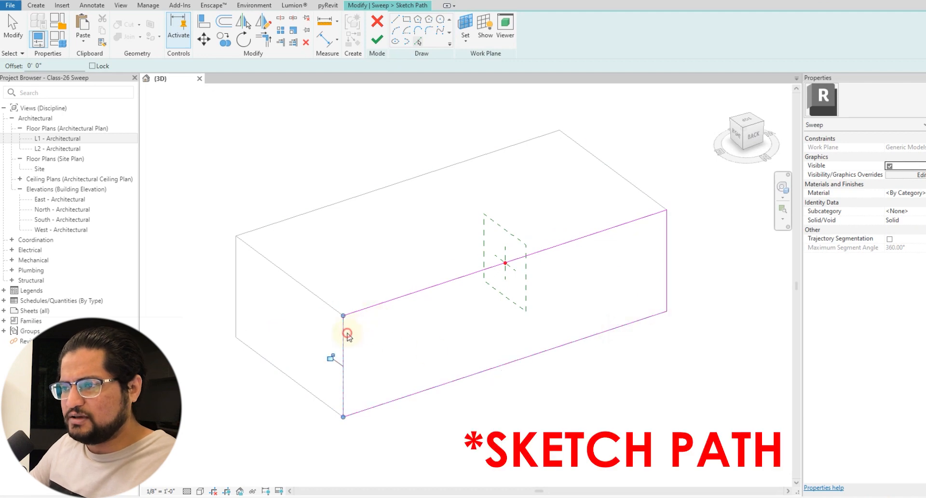
# Draw an arc between the back face's two lower corners, passing through the midpoint of its upper edge
pyautogui.click(396, 31)
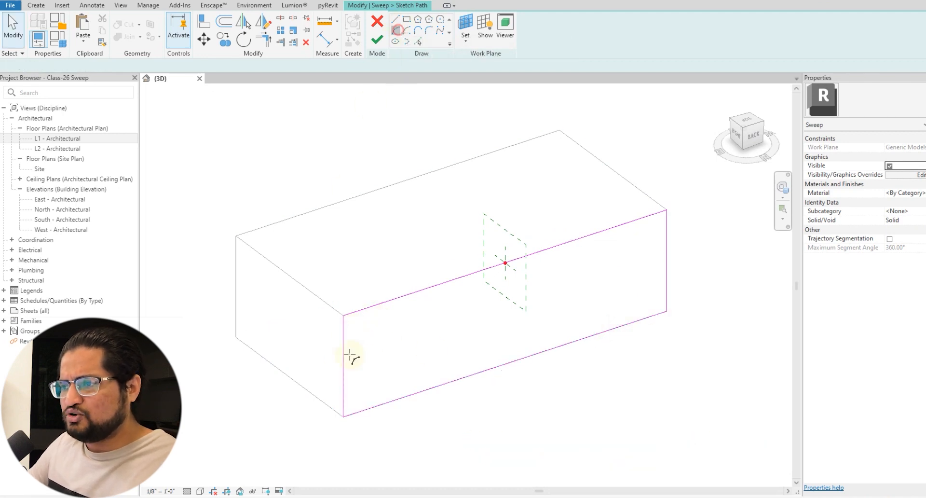
pyautogui.click(342, 417)
pyautogui.click(667, 311)
pyautogui.click(505, 263)
pyautogui.press('Escape')
# Delete the upper and both vertical path lines, keeping the arc and the lower line, and finish the path
pyautogui.moveTo(365, 277); pyautogui.dragTo(304, 332)
pyautogui.press('Delete')
pyautogui.moveTo(668, 186); pyautogui.dragTo(652, 212)
pyautogui.press('Delete')
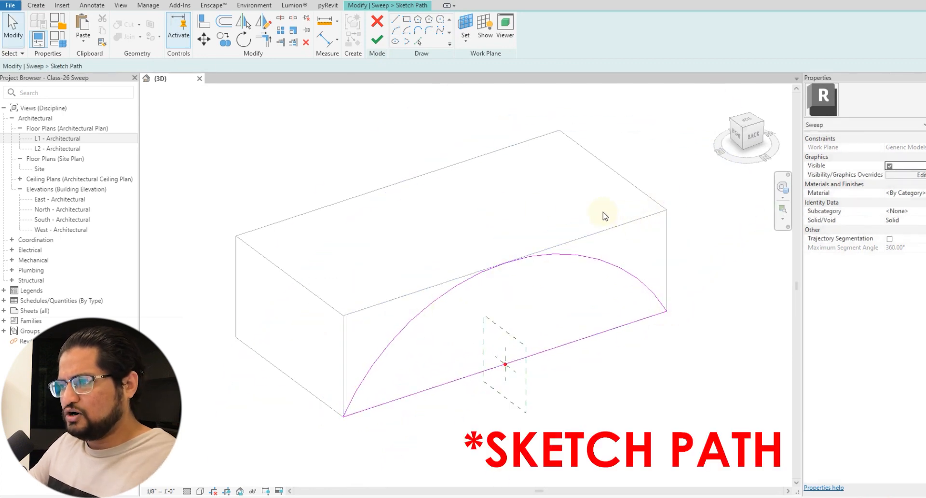
pyautogui.click(377, 39)
# Sketch a small closed D-shaped profile rising from the midpoint of the lower path line and finish the profile
pyautogui.scroll(6, 507, 365)
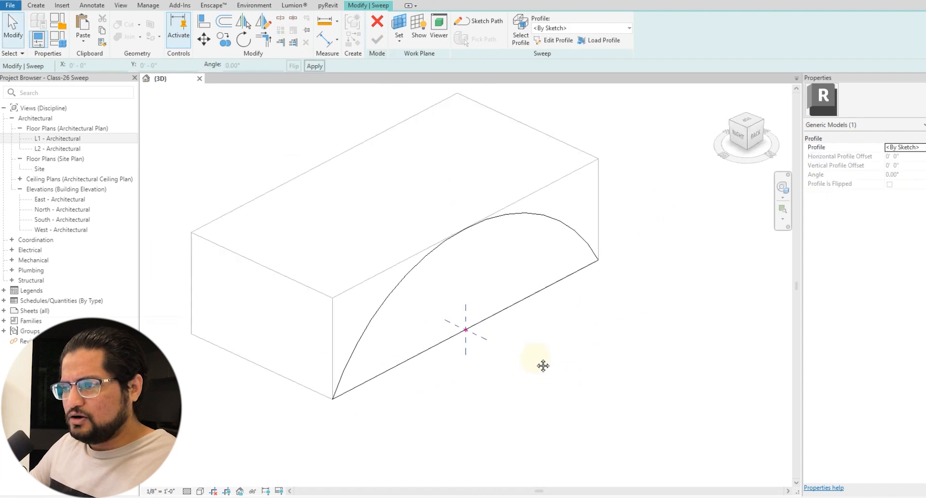
pyautogui.click(555, 40)
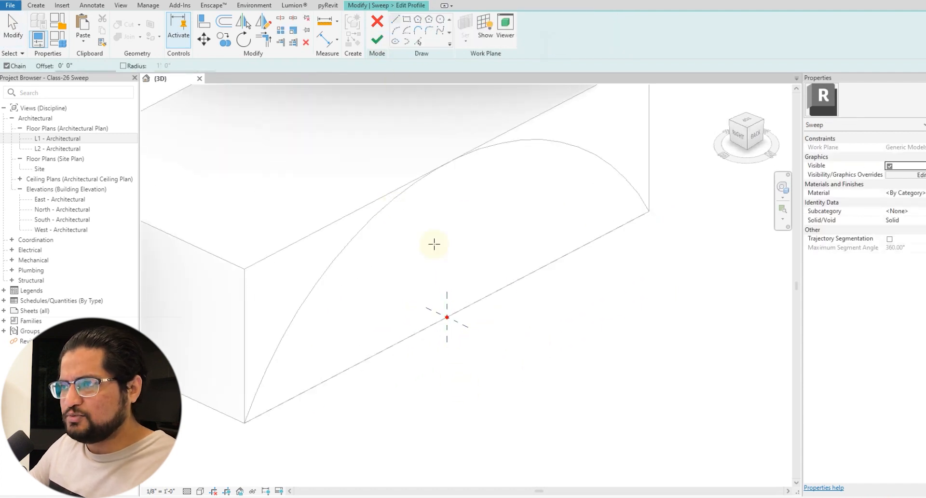
pyautogui.click(405, 20)
pyautogui.scroll(5, 457, 288)
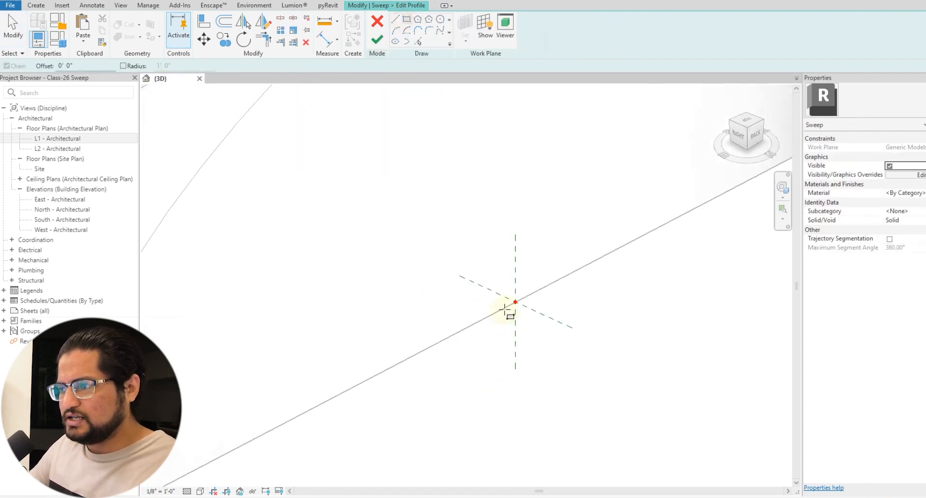
pyautogui.click(517, 303)
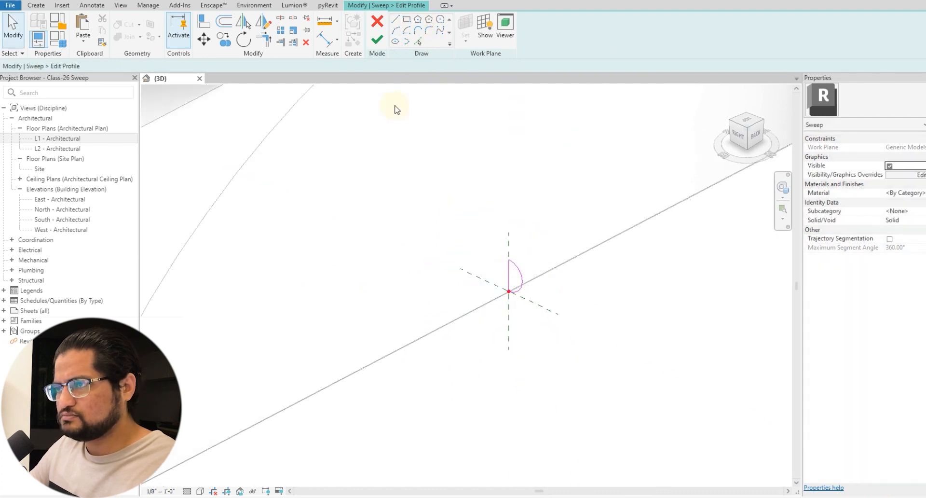
pyautogui.click(377, 39)
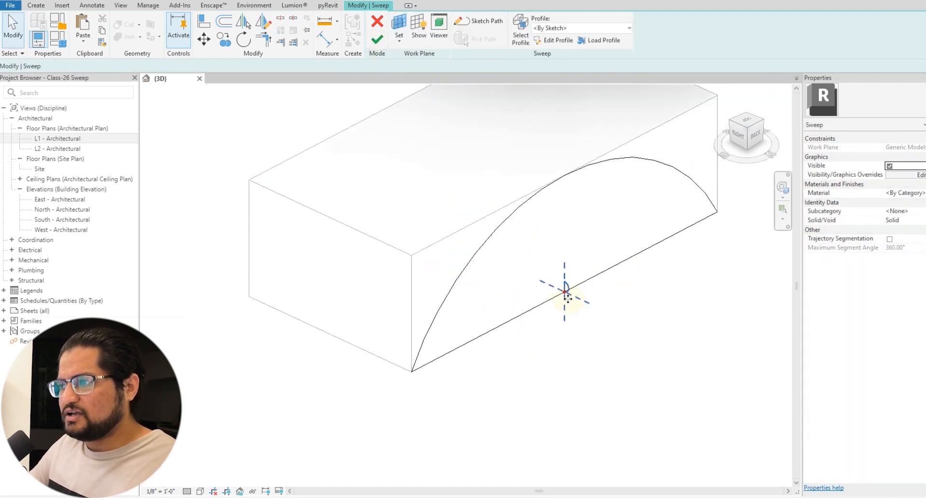
# Finish the sweep of the D-shaped profile along the arched path on the box's back face
pyautogui.click(378, 41)
pyautogui.click(651, 389)
pyautogui.keyDown('shift'); pyautogui.moveTo(651, 389); pyautogui.dragTo(514, 386, button='middle'); pyautogui.keyUp('shift')
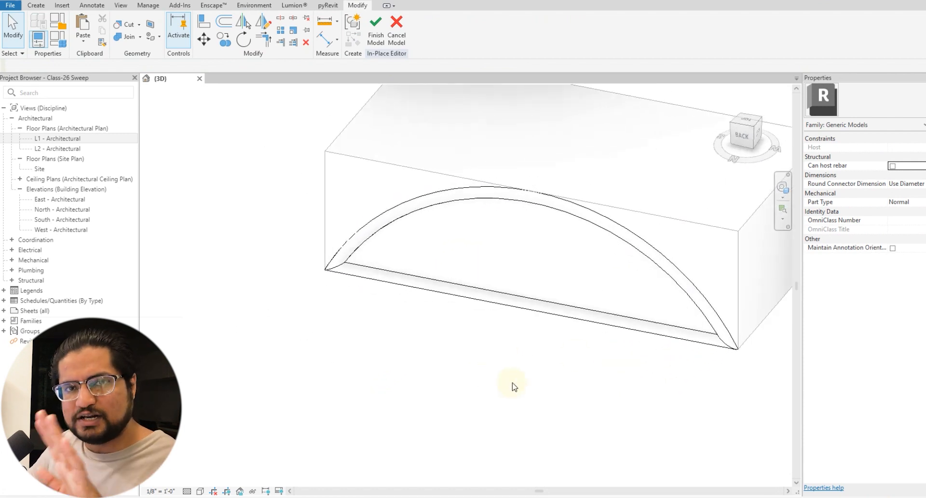
pyautogui.scroll(-2, 350, 349)
pyautogui.keyDown('shift'); pyautogui.moveTo(367, 372); pyautogui.dragTo(475, 368, button='middle'); pyautogui.keyUp('shift')
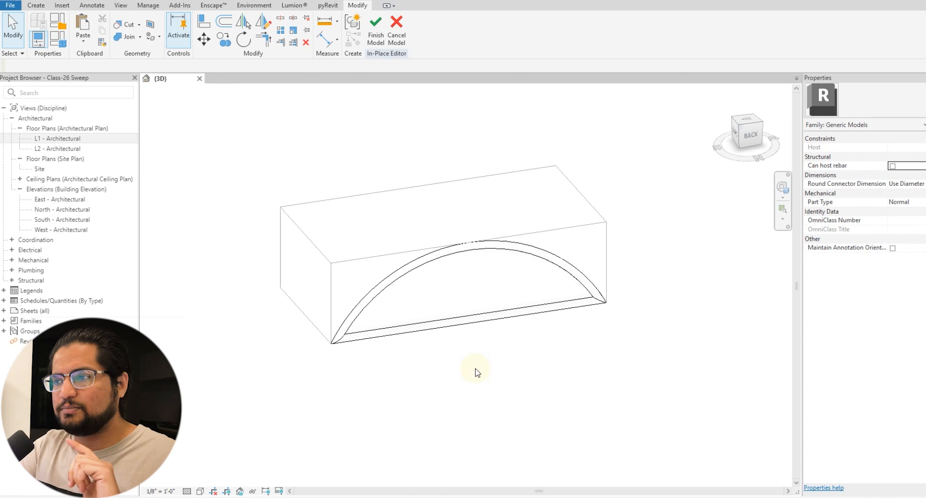
# Delete the arched sweep from the box's back face
pyautogui.click(580, 276)
pyautogui.press('Delete')
pyautogui.click(37, 6)
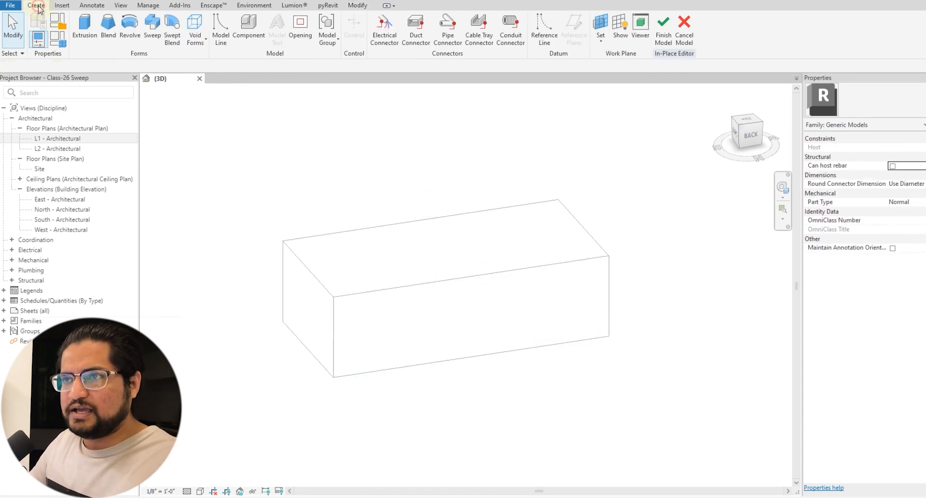
pyautogui.click(154, 42)
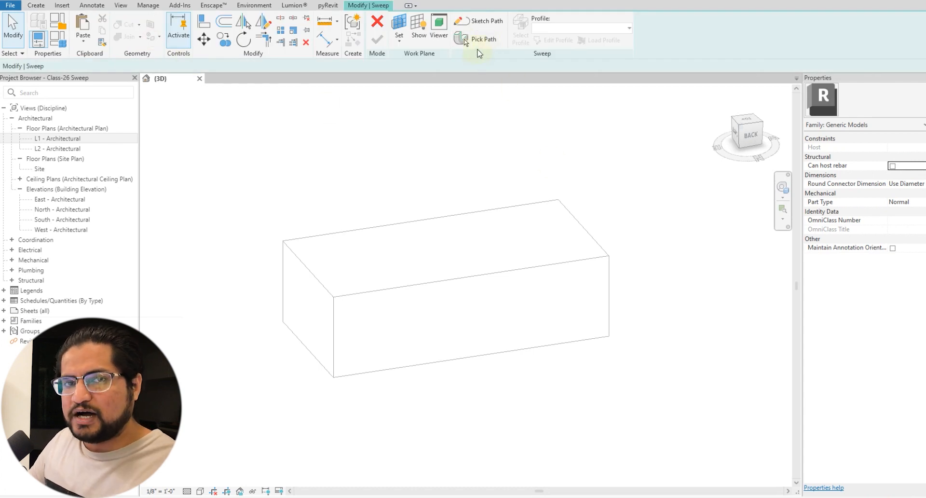
pyautogui.click(377, 21)
pyautogui.scroll(-2, 398, 199)
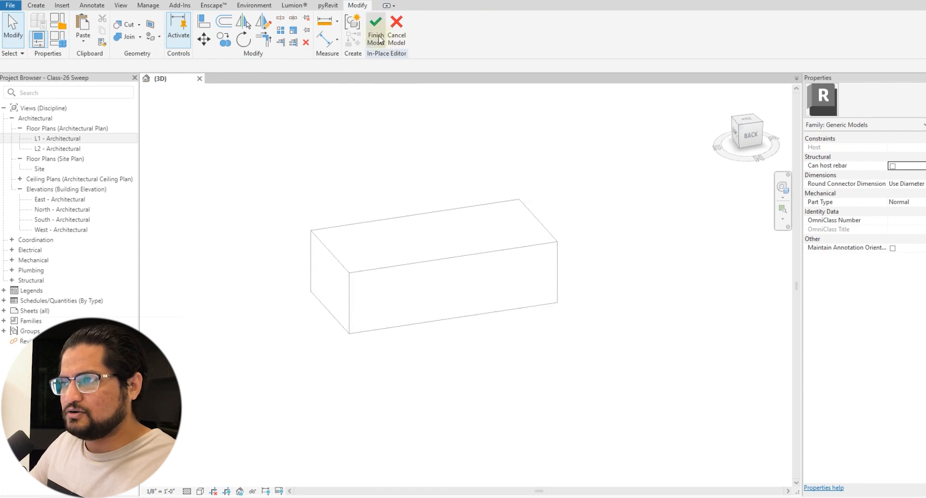
# Quit the in-place model and discard its changes
pyautogui.click(377, 31)
pyautogui.click(508, 259)
pyautogui.click(396, 35)
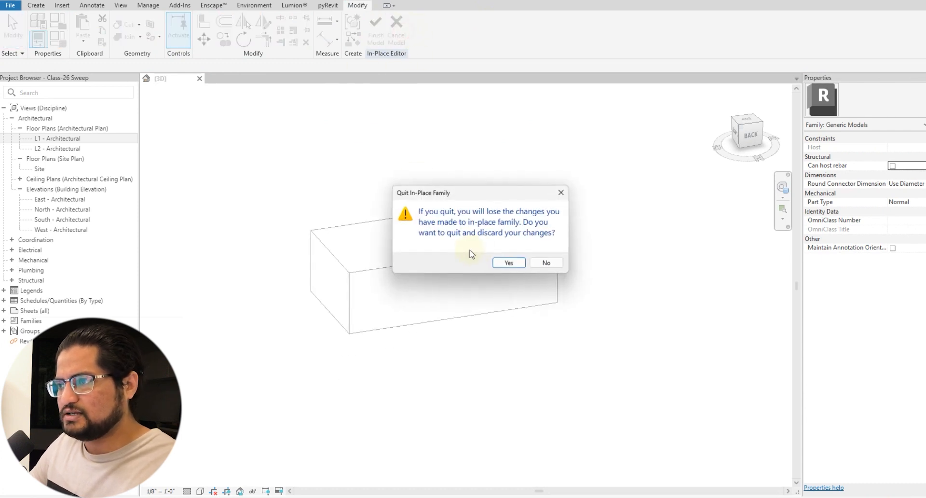
pyautogui.click(510, 263)
# Copy the box end to end along its length and set the copy's Extrusion End to 6' 0"
pyautogui.click(351, 325)
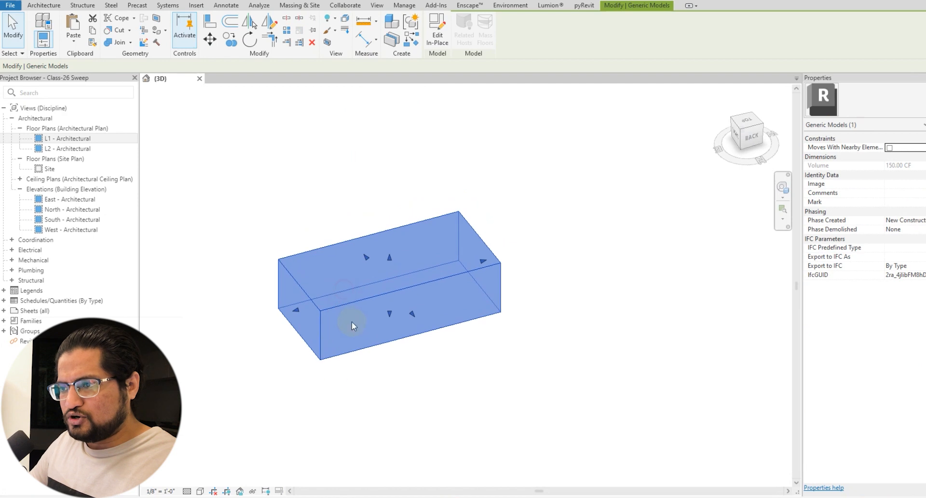
pyautogui.press('c')
pyautogui.press('c')
pyautogui.click(319, 359)
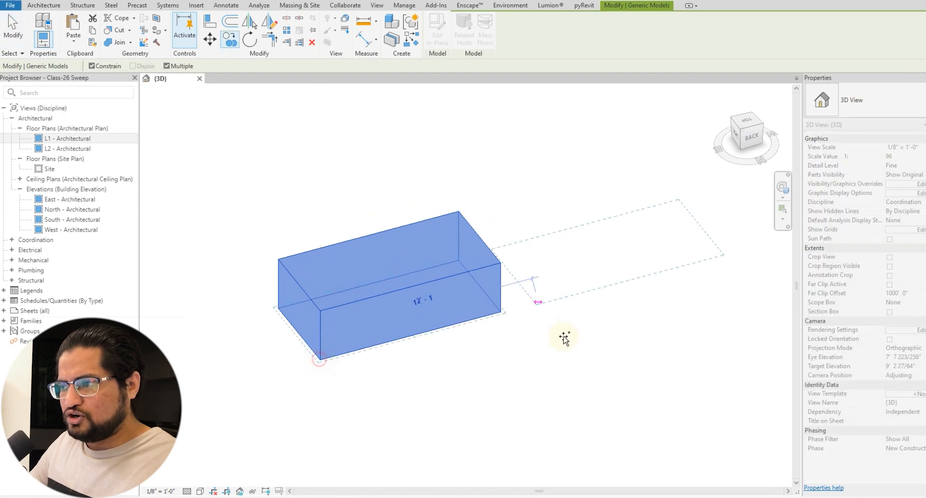
pyautogui.click(500, 311)
pyautogui.press('Escape')
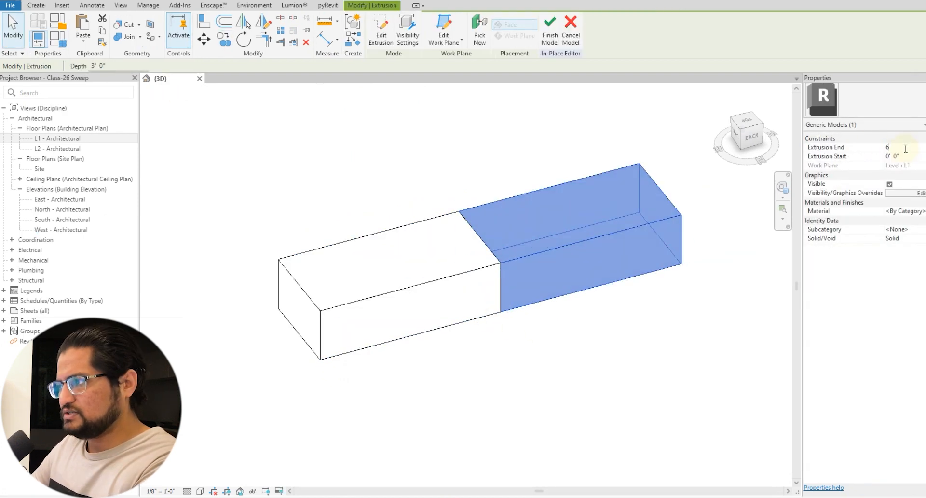
pyautogui.write("6' 0")
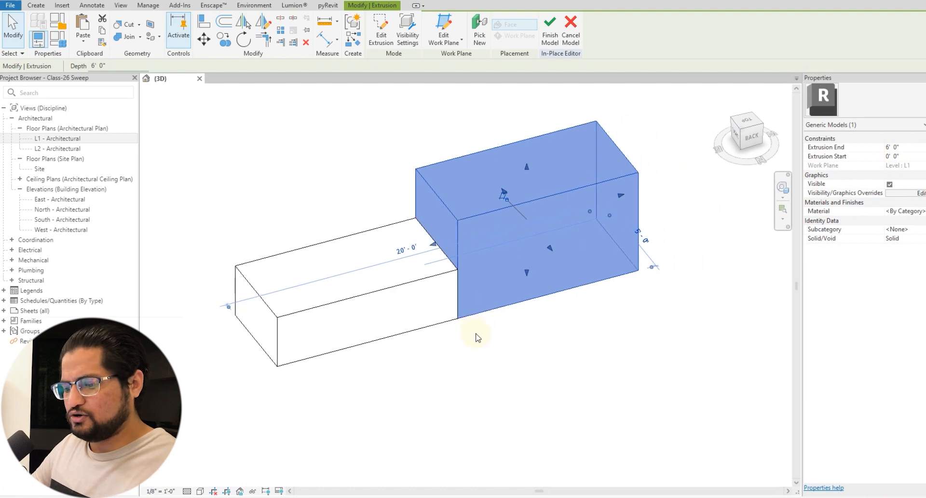
# Copy the 6' tall box alongside itself by the box's width and set the new copy's Extrusion End to 9'
pyautogui.write('co')
pyautogui.click(235, 314)
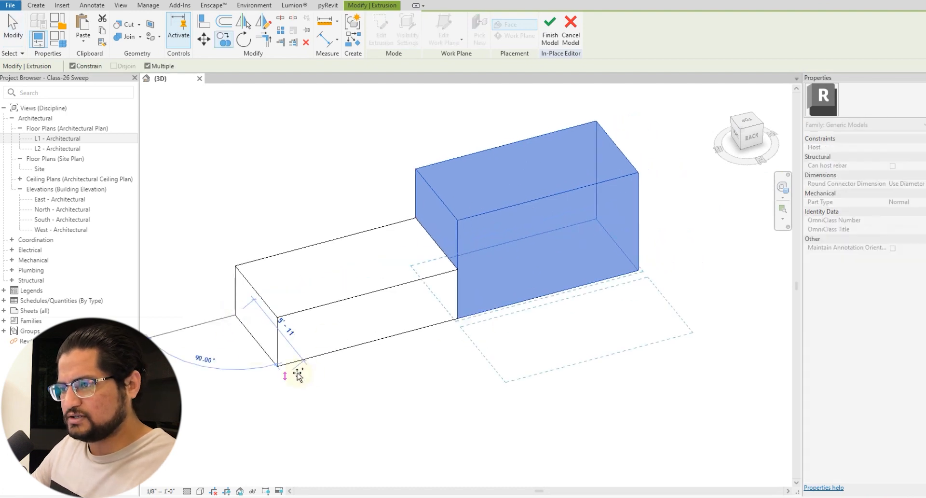
pyautogui.click(279, 365)
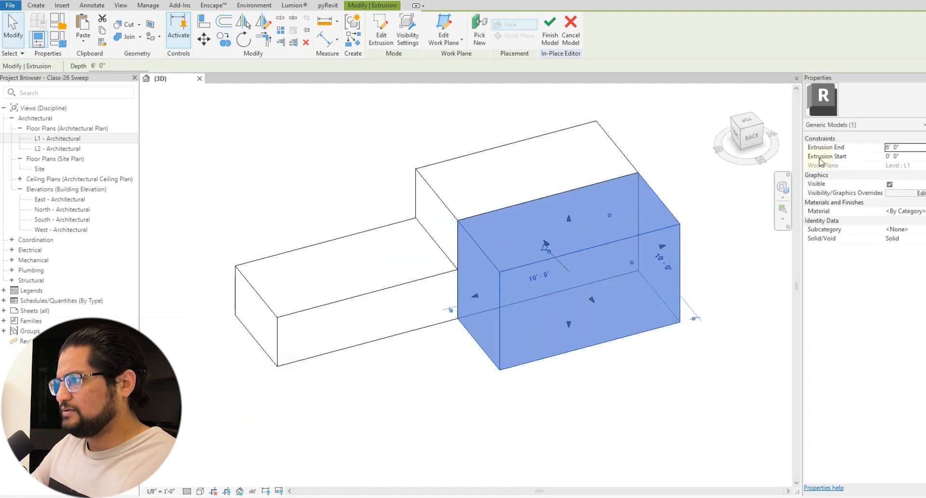
pyautogui.write('9')
pyautogui.keyDown('shift'); pyautogui.moveTo(453, 335); pyautogui.dragTo(379, 314, button='middle'); pyautogui.keyUp('shift')
pyautogui.click(670, 305)
pyautogui.keyDown('shift'); pyautogui.moveTo(378, 314); pyautogui.dragTo(562, 340, button='middle'); pyautogui.keyUp('shift')
pyautogui.moveTo(433, 307); pyautogui.dragTo(466, 289, button='middle')
# Try a picked sweep path along the low box's upper front edge and the middle box's adjoining vertical edge, and cancel the sweep
pyautogui.click(36, 5)
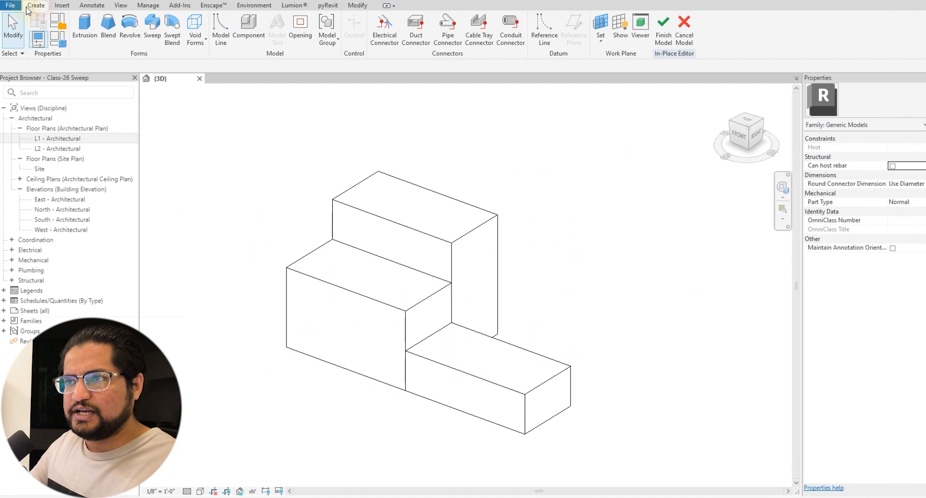
pyautogui.click(153, 28)
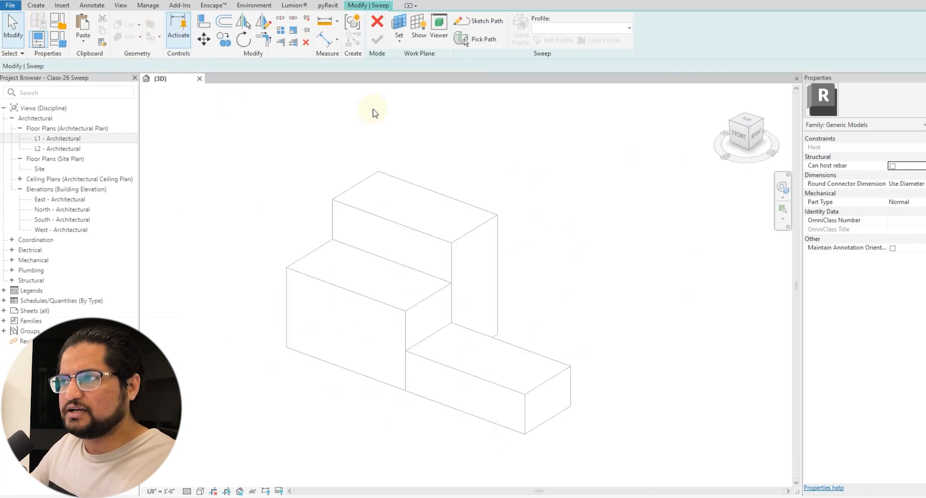
pyautogui.click(483, 40)
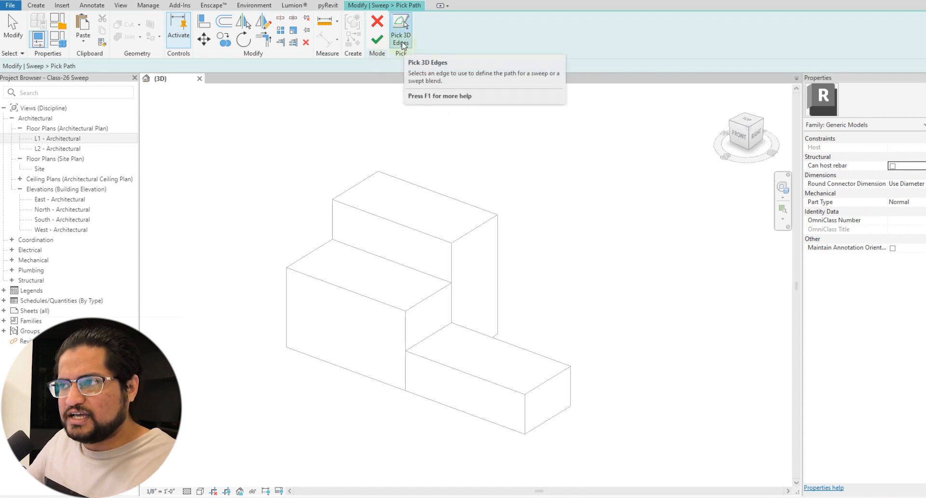
pyautogui.click(504, 387)
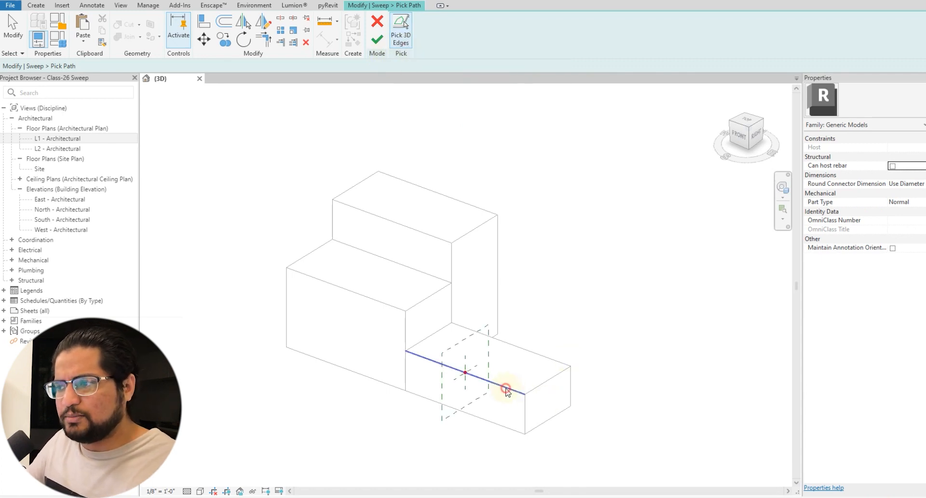
pyautogui.scroll(2, 406, 343)
pyautogui.click(395, 334)
pyautogui.scroll(3, 388, 321)
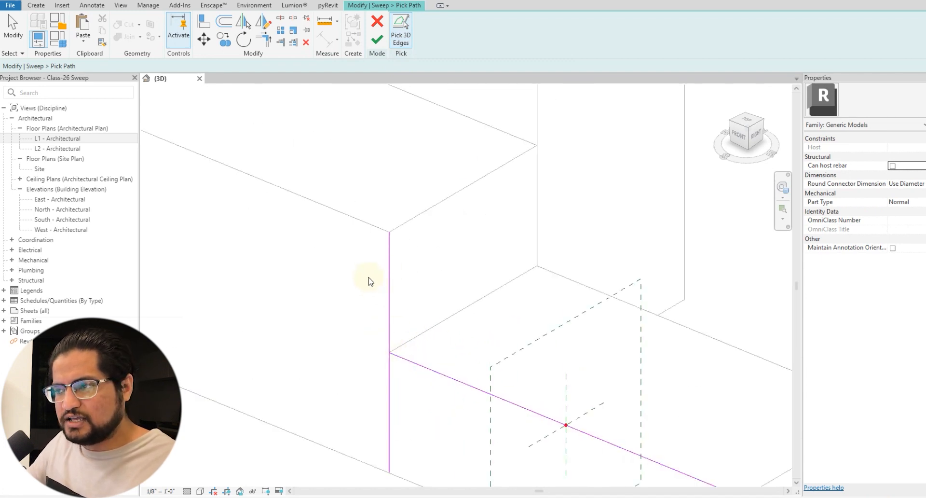
pyautogui.scroll(5, 392, 362)
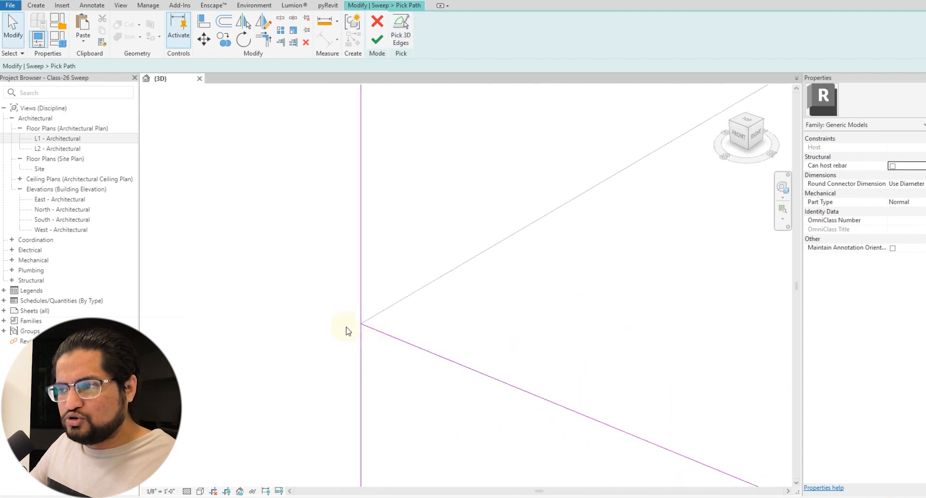
pyautogui.scroll(-5, 375, 357)
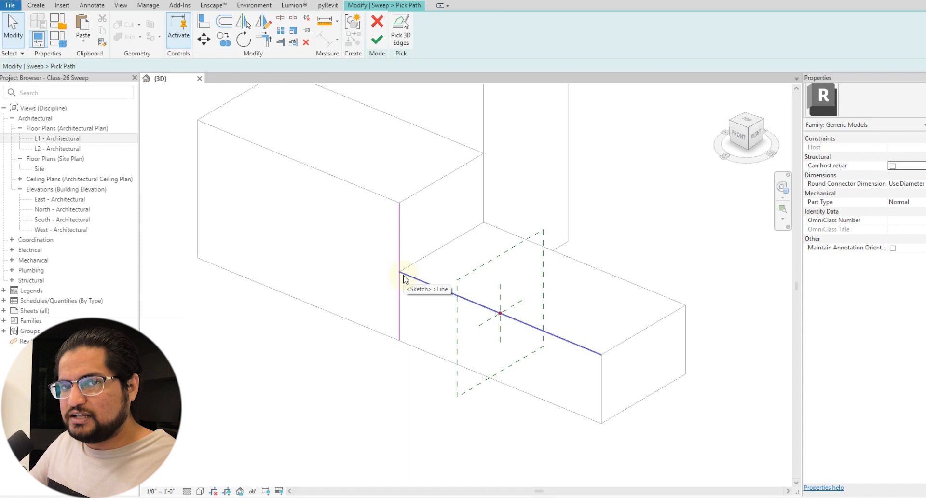
pyautogui.click(377, 22)
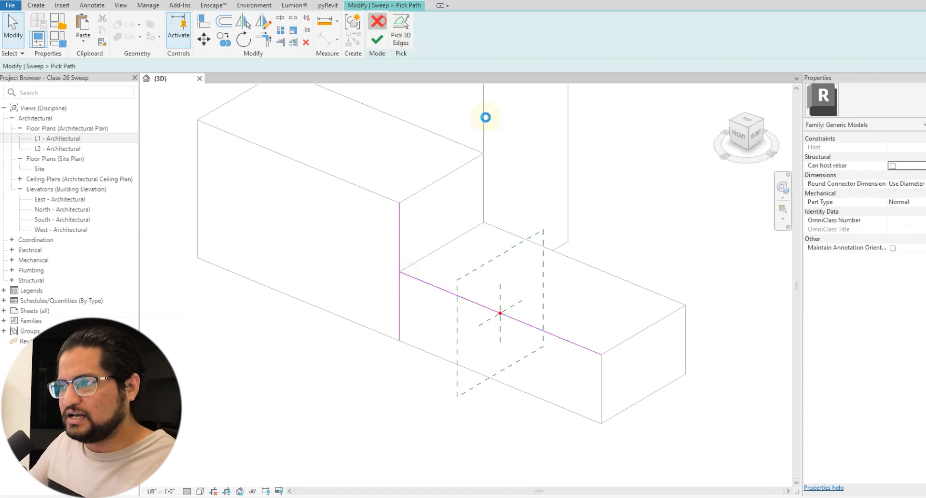
pyautogui.click(513, 263)
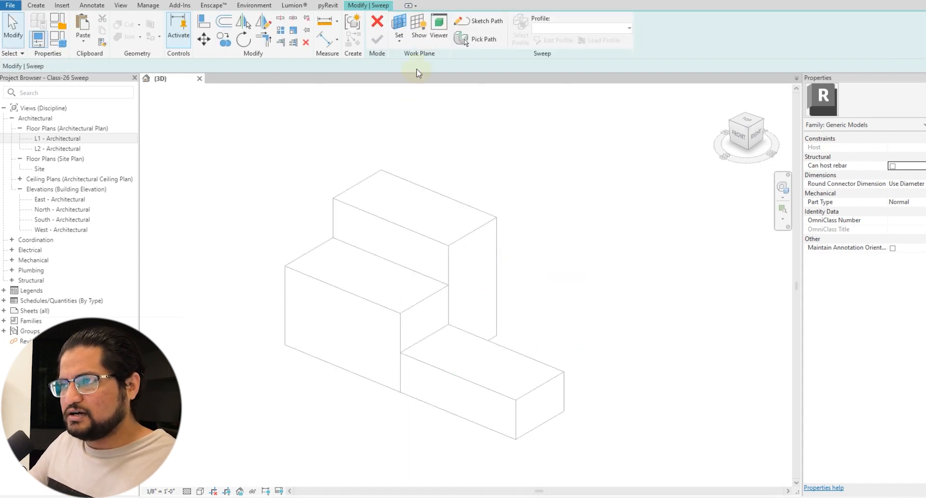
pyautogui.click(377, 21)
# Shift the middle-height box slightly forward so its front face is offset from the low box
pyautogui.click(401, 313)
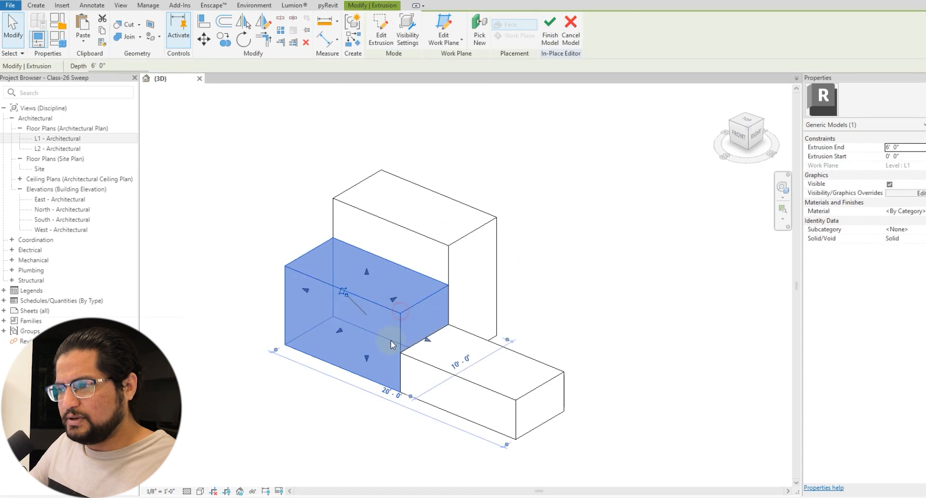
pyautogui.press('Escape')
pyautogui.moveTo(410, 291); pyautogui.dragTo(426, 262, button='middle')
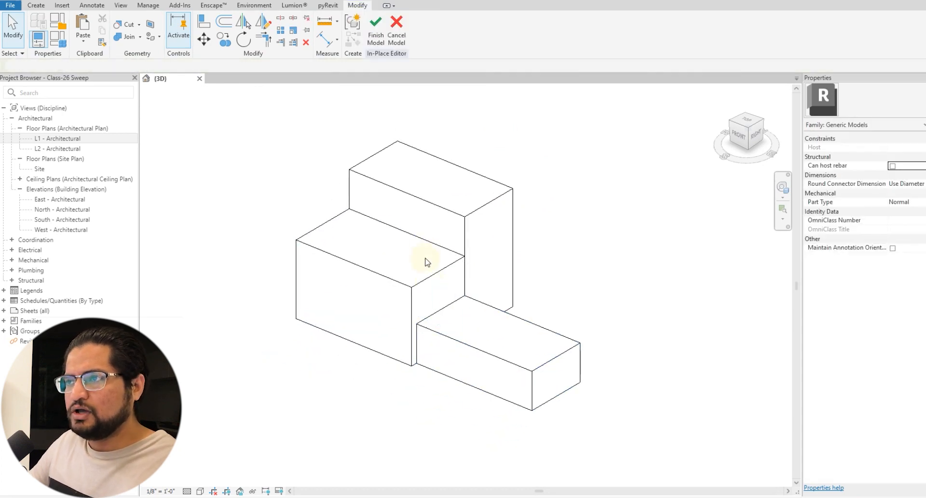
# Try picking the low box's upper front edge and the offset box's vertical edge as a sweep path
pyautogui.click(35, 6)
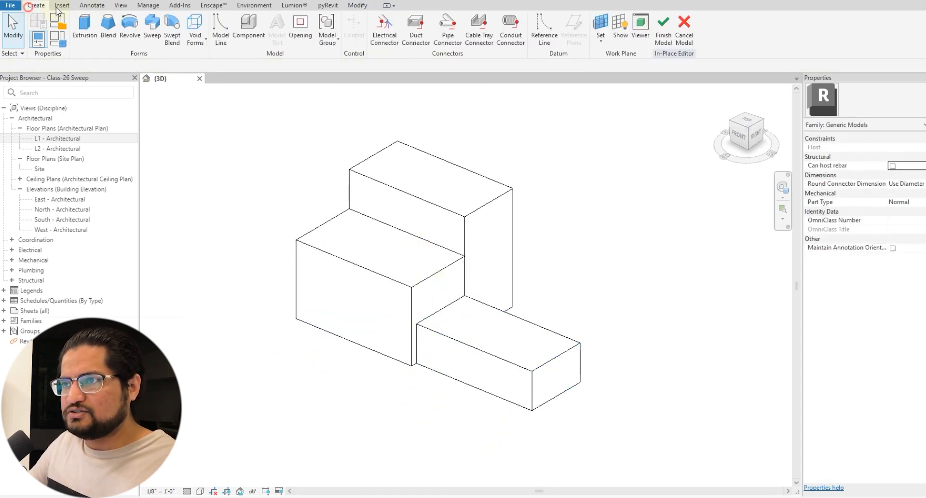
pyautogui.click(151, 27)
pyautogui.click(482, 39)
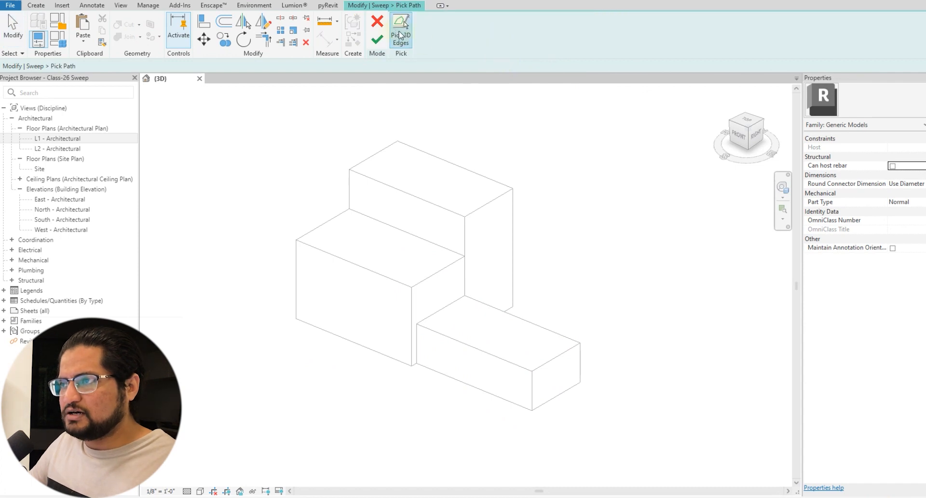
pyautogui.click(437, 332)
pyautogui.scroll(2, 412, 306)
pyautogui.scroll(4, 413, 306)
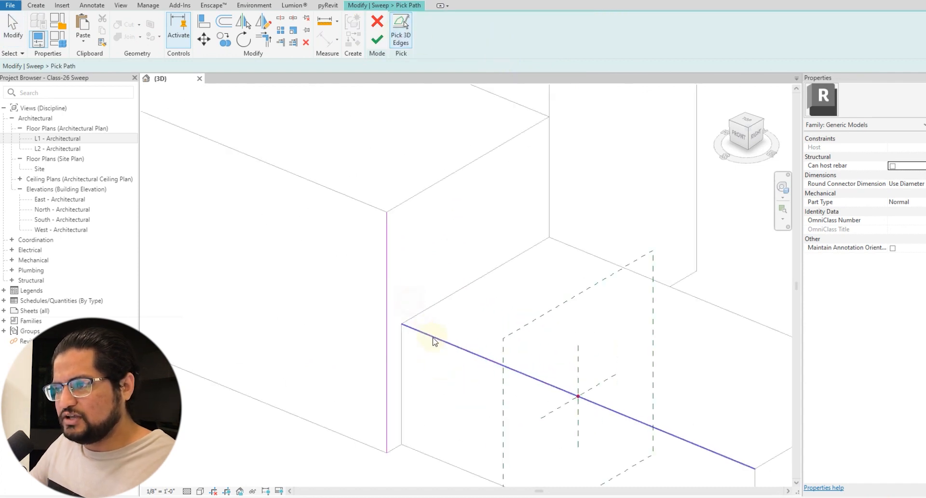
pyautogui.click(387, 303)
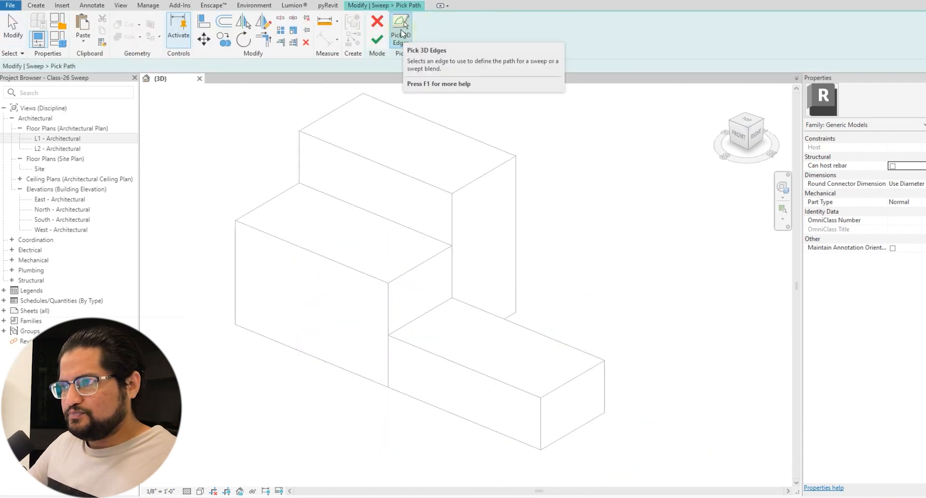
# Pick the low box's upper front edge, the middle box's adjoining vertical and top edges, and the tall box's inner vertical edge as sweep path
pyautogui.click(452, 361)
pyautogui.scroll(2, 434, 365)
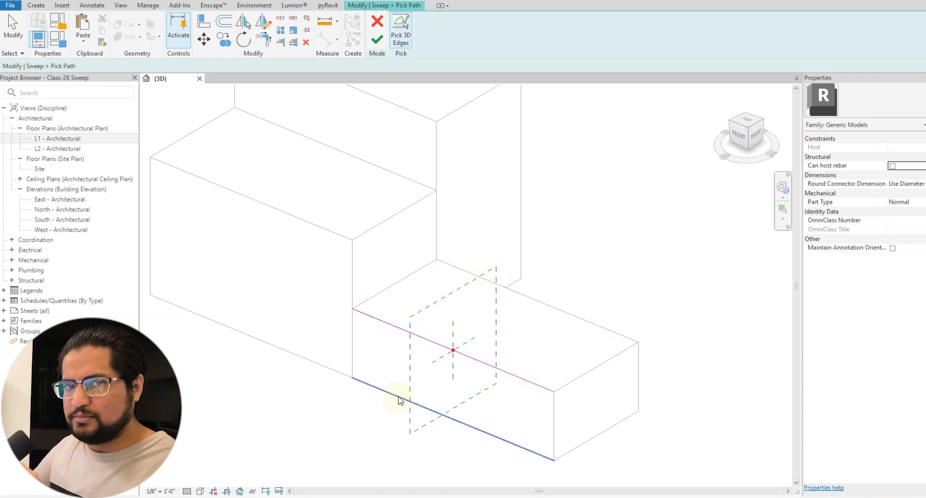
pyautogui.scroll(-1, 381, 299)
pyautogui.click(356, 304)
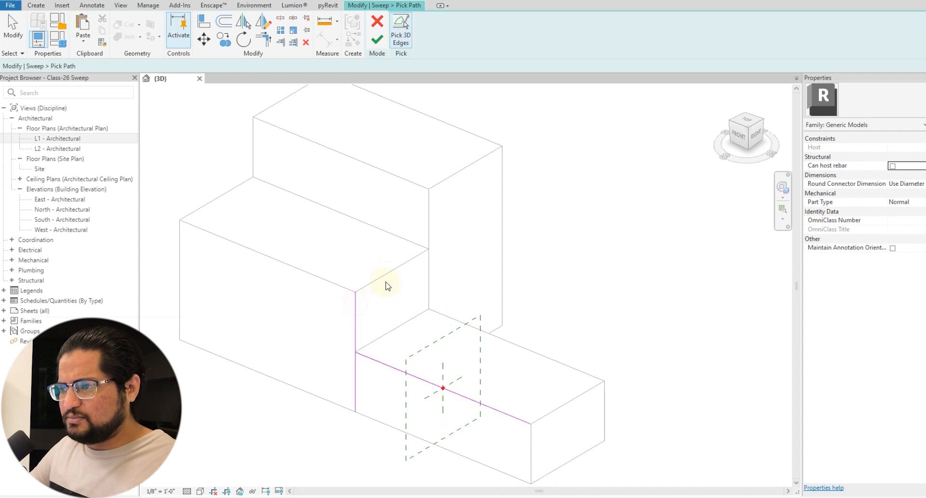
pyautogui.click(387, 274)
pyautogui.moveTo(432, 252); pyautogui.dragTo(428, 265, button='middle')
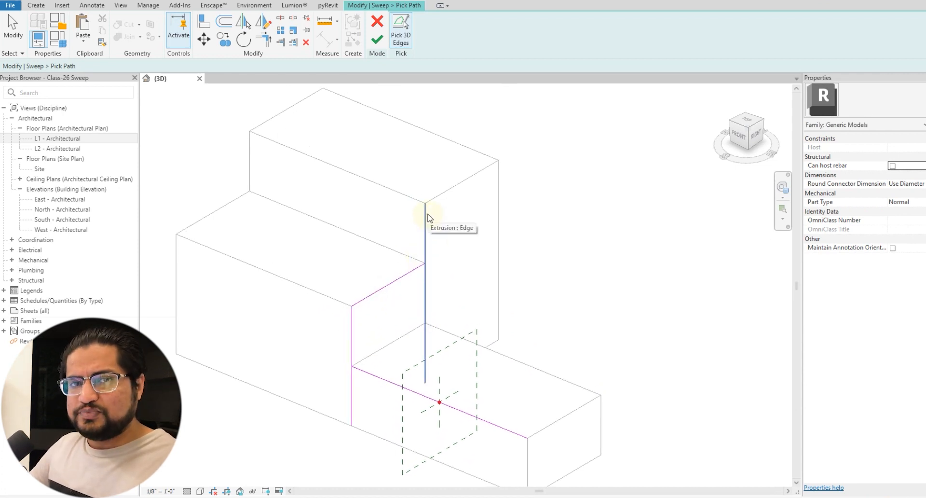
pyautogui.click(426, 215)
# Close the path loop by picking the tall box's remaining end-face edges, the low box's lower rear edge and its end face's lower and vertical edges
pyautogui.keyDown('shift'); pyautogui.moveTo(627, 242); pyautogui.dragTo(430, 256, button='middle'); pyautogui.keyUp('shift')
pyautogui.scroll(-2, 430, 255)
pyautogui.keyDown('shift'); pyautogui.moveTo(532, 227); pyautogui.dragTo(529, 349, button='middle'); pyautogui.keyUp('shift')
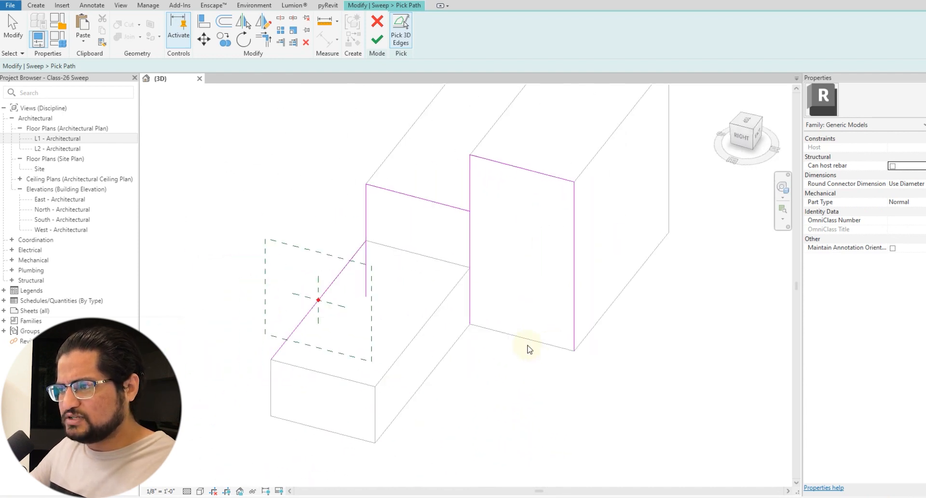
pyautogui.moveTo(462, 371); pyautogui.dragTo(511, 354, button='middle')
pyautogui.click(491, 354)
pyautogui.click(377, 414)
pyautogui.click(320, 371)
pyautogui.press('Escape')
# Trim the path's two overlapping vertical lines into corners with the low box's upper edge and the middle box's top edge
pyautogui.scroll(-3, 426, 296)
pyautogui.keyDown('shift'); pyautogui.moveTo(373, 262); pyautogui.dragTo(506, 325, button='middle'); pyautogui.keyUp('shift')
pyautogui.scroll(4, 506, 325)
pyautogui.press('t')
pyautogui.press('r')
pyautogui.click(513, 311)
pyautogui.click(482, 273)
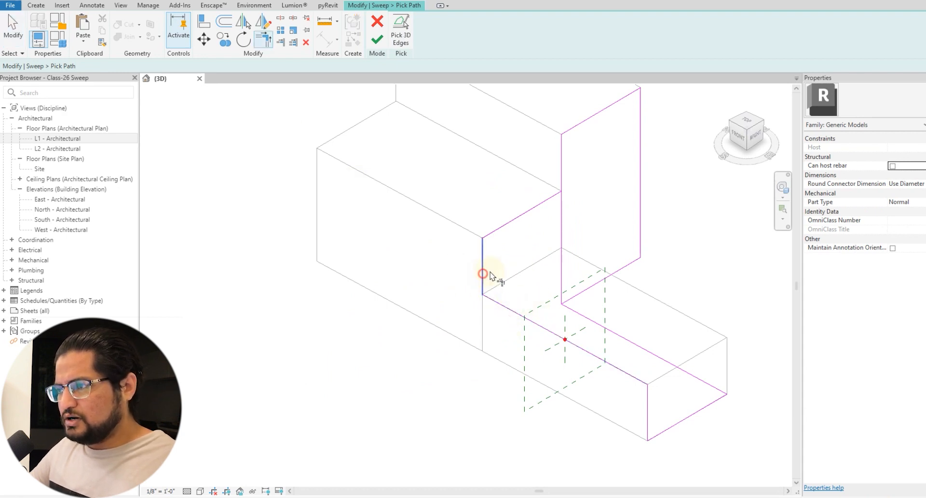
pyautogui.moveTo(548, 209); pyautogui.dragTo(524, 255, button='middle')
pyautogui.click(522, 244)
pyautogui.click(538, 225)
# Finish the closed sweep path running around the three stepped boxes
pyautogui.scroll(-3, 539, 218)
pyautogui.keyDown('shift'); pyautogui.moveTo(639, 252); pyautogui.dragTo(492, 324, button='middle'); pyautogui.keyUp('shift')
pyautogui.scroll(3, 429, 257)
pyautogui.click(442, 195)
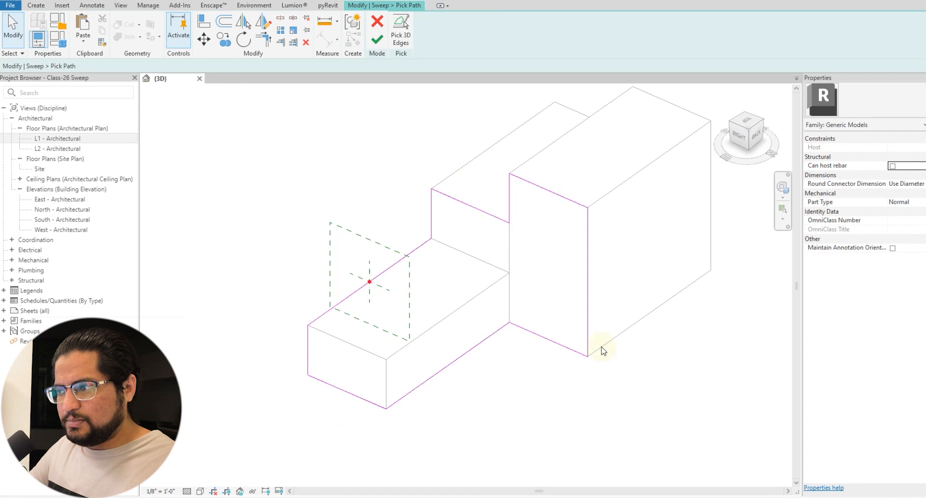
pyautogui.click(377, 39)
# Start the sweep's profile sketch and draw a base line about 3 inches long with a small arc over its first third
pyautogui.keyDown('shift'); pyautogui.moveTo(448, 149); pyautogui.dragTo(533, 217, button='middle'); pyautogui.keyUp('shift')
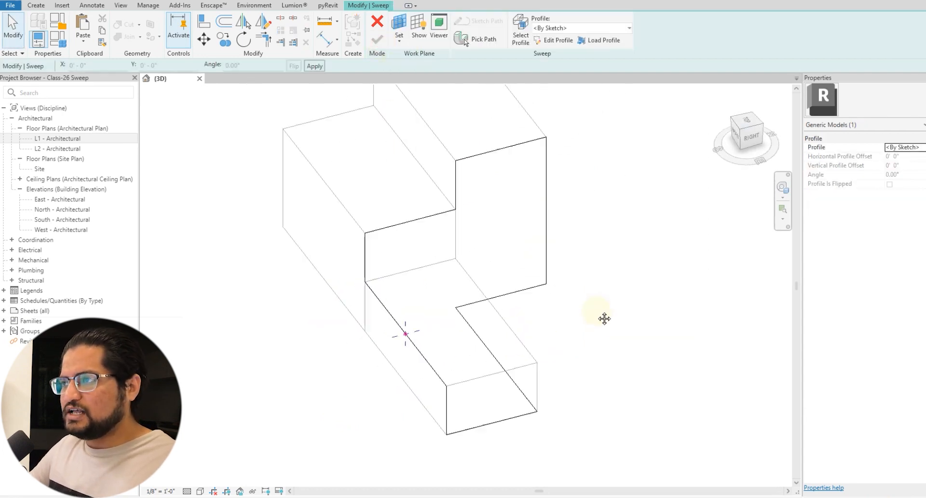
pyautogui.click(560, 40)
pyautogui.scroll(6, 453, 395)
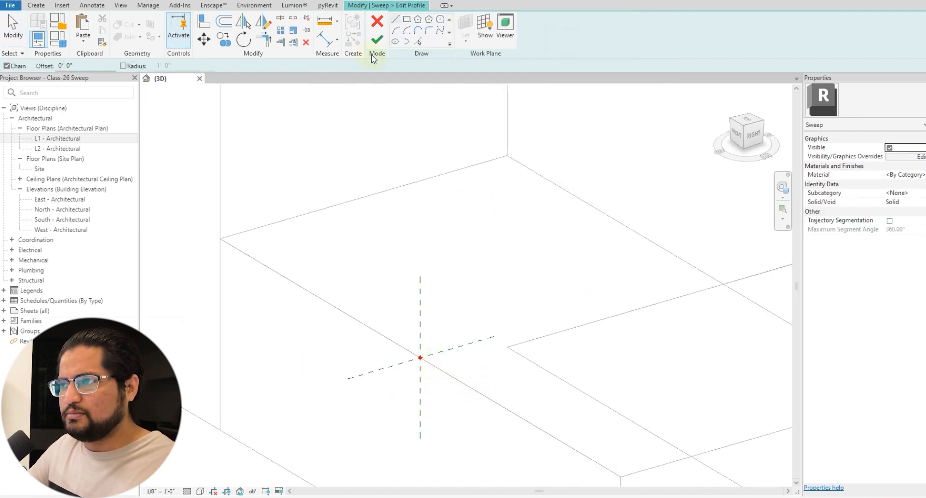
pyautogui.scroll(3, 425, 354)
pyautogui.scroll(3, 419, 354)
pyautogui.click(404, 352)
pyautogui.click(507, 323)
pyautogui.press('Escape')
pyautogui.click(397, 31)
pyautogui.click(404, 352)
pyautogui.click(438, 342)
pyautogui.click(426, 330)
pyautogui.scroll(2, 428, 329)
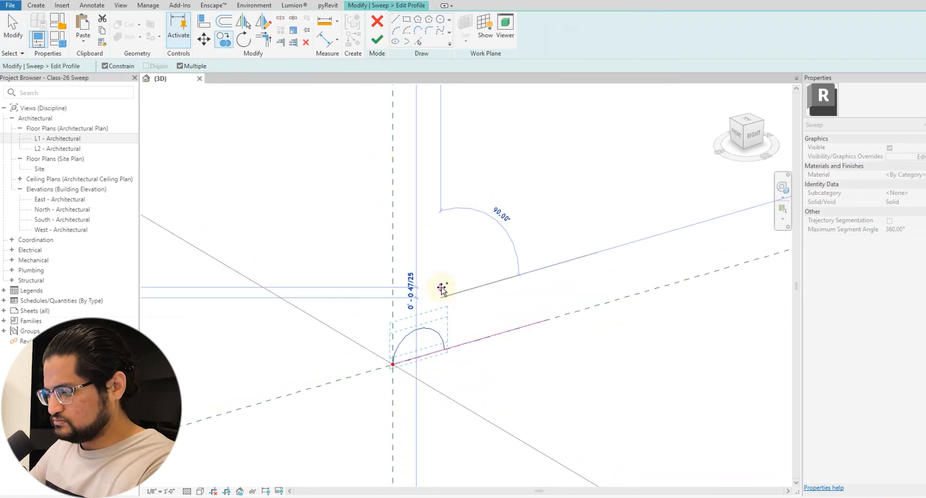
# Copy the small arc along the base line to form a profile edge of three adjoining arcs
pyautogui.click(223, 40)
pyautogui.click(444, 336)
pyautogui.click(395, 19)
pyautogui.click(547, 320)
pyautogui.click(547, 306)
pyautogui.press('Escape')
pyautogui.press('Escape')
# Check the profile's base line and finish the three-arc profile sketch
pyautogui.scroll(-5, 482, 305)
pyautogui.scroll(3, 478, 302)
pyautogui.click(468, 294)
pyautogui.keyDown('shift'); pyautogui.moveTo(497, 369); pyautogui.dragTo(485, 374, button='middle'); pyautogui.keyUp('shift')
pyautogui.scroll(-9, 401, 358)
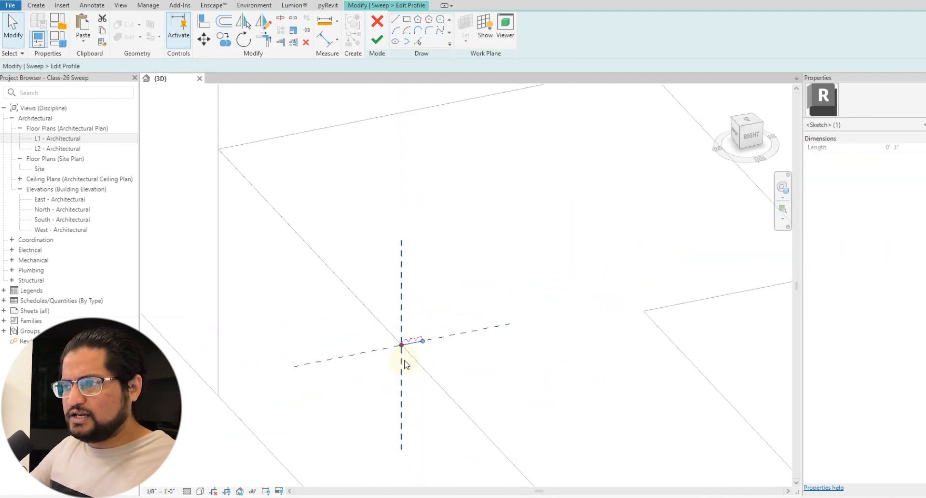
pyautogui.click(401, 251)
pyautogui.scroll(-2, 401, 251)
pyautogui.click(378, 41)
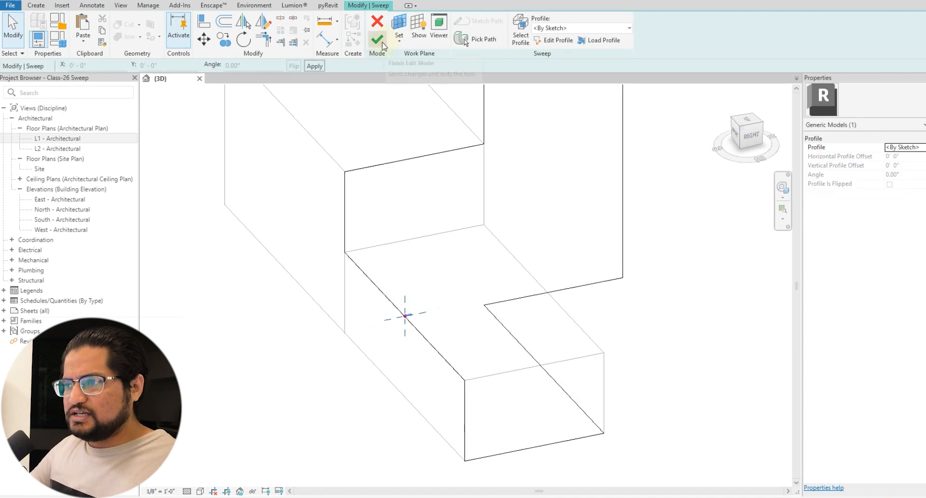
# Finish the sweep along the closed path around the three stepped boxes
pyautogui.keyDown('shift'); pyautogui.moveTo(430, 209); pyautogui.dragTo(472, 166, button='middle'); pyautogui.keyUp('shift')
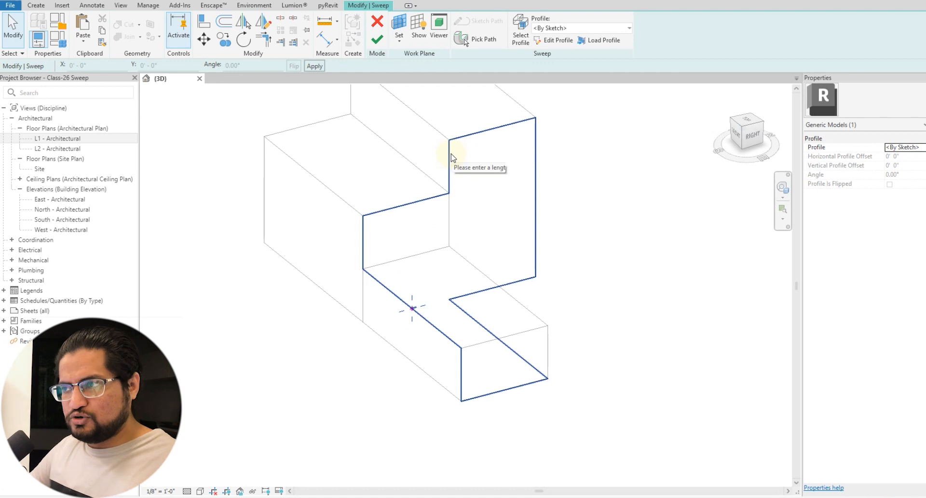
pyautogui.scroll(5, 409, 308)
pyautogui.scroll(-5, 412, 292)
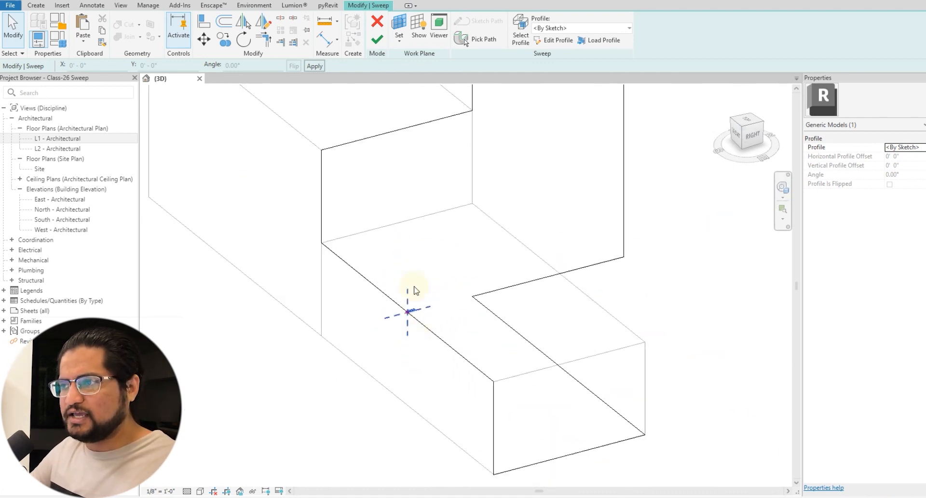
pyautogui.scroll(-2, 444, 236)
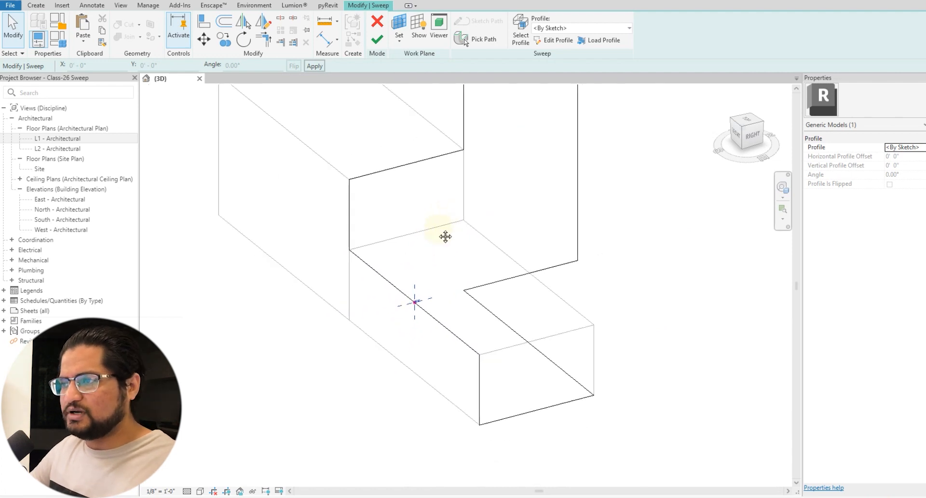
pyautogui.click(377, 46)
pyautogui.keyDown('shift'); pyautogui.moveTo(692, 358); pyautogui.dragTo(639, 443, button='middle'); pyautogui.keyUp('shift')
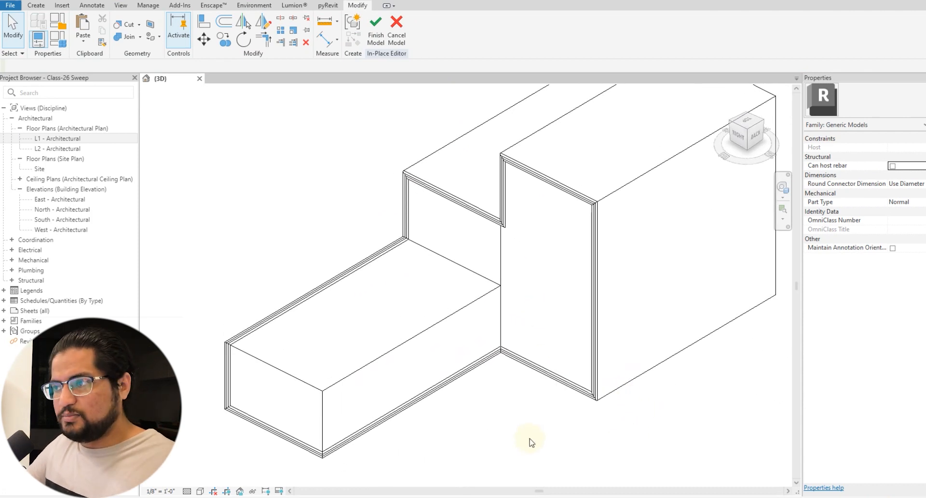
# Shorten the low box by pulling its outer end face inward
pyautogui.scroll(-1, 500, 400)
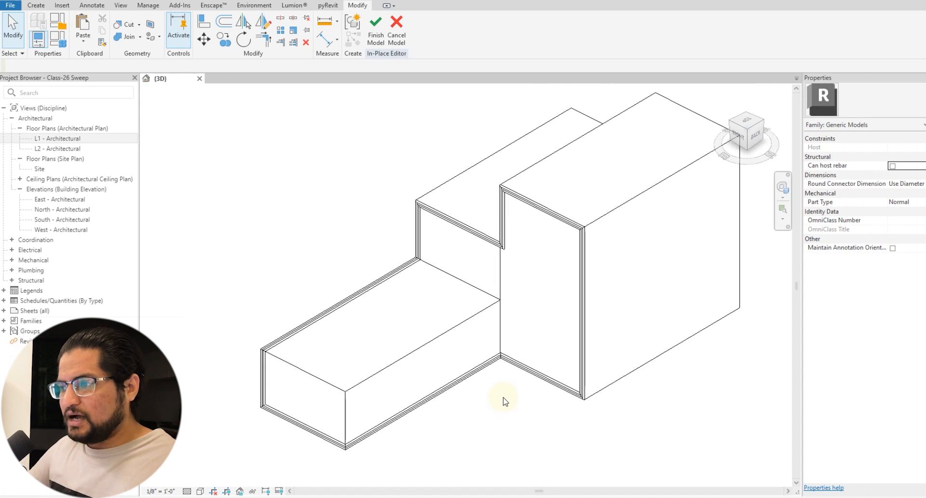
pyautogui.click(441, 336)
pyautogui.scroll(-3, 574, 312)
pyautogui.keyDown('shift'); pyautogui.moveTo(651, 354); pyautogui.dragTo(590, 374, button='middle'); pyautogui.keyUp('shift')
pyautogui.scroll(2, 466, 328)
pyautogui.moveTo(405, 347); pyautogui.dragTo(447, 334)
pyautogui.click(492, 434)
pyautogui.keyDown('shift'); pyautogui.moveTo(491, 434); pyautogui.dragTo(554, 290, button='middle'); pyautogui.keyUp('shift')
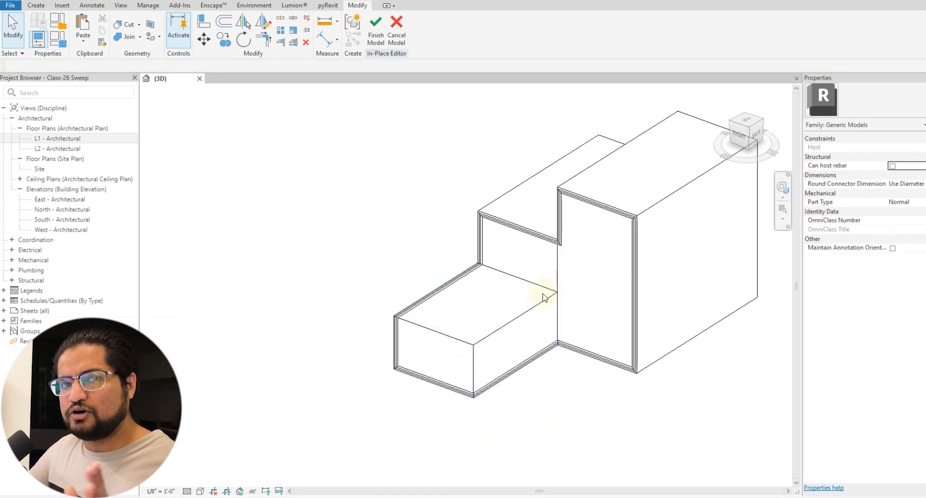
# Raise the tall box's top face and finish the in-place model
pyautogui.click(646, 205)
pyautogui.moveTo(643, 165); pyautogui.dragTo(581, 207, button='middle')
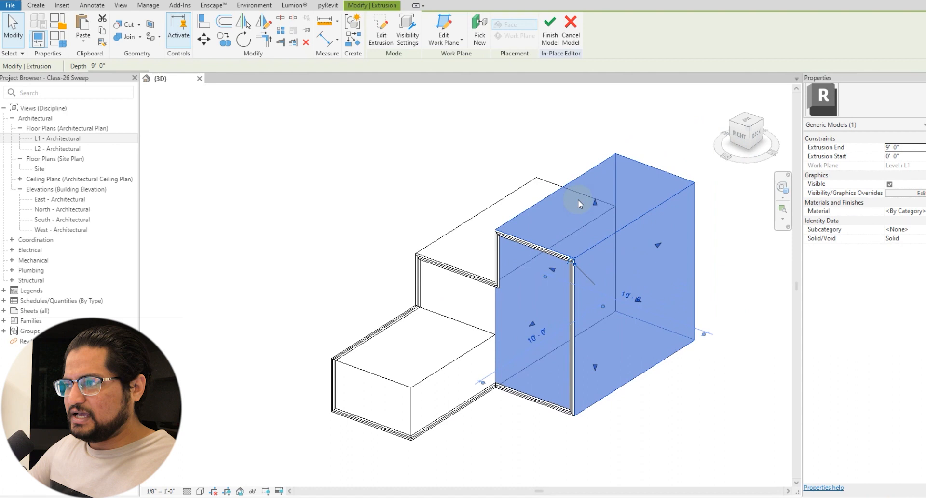
pyautogui.moveTo(597, 205); pyautogui.dragTo(602, 146)
pyautogui.keyDown('shift'); pyautogui.moveTo(620, 175); pyautogui.dragTo(672, 295, button='middle'); pyautogui.keyUp('shift')
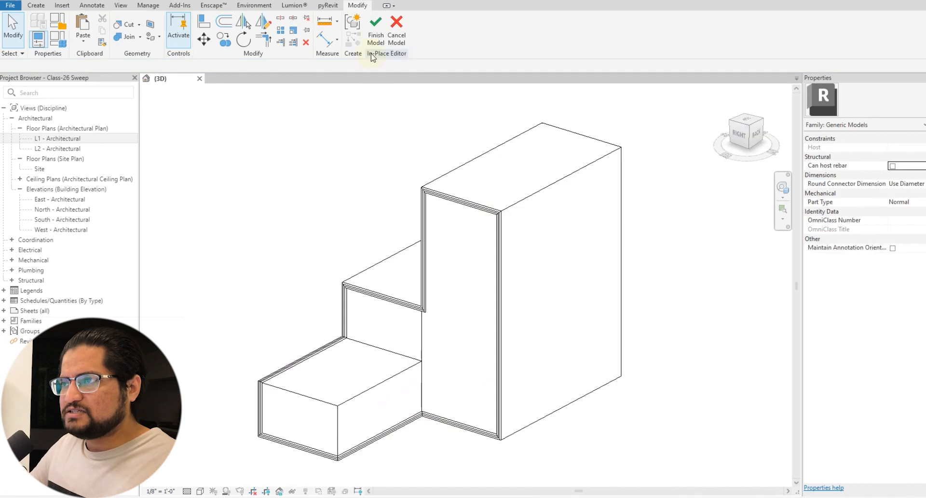
pyautogui.click(376, 24)
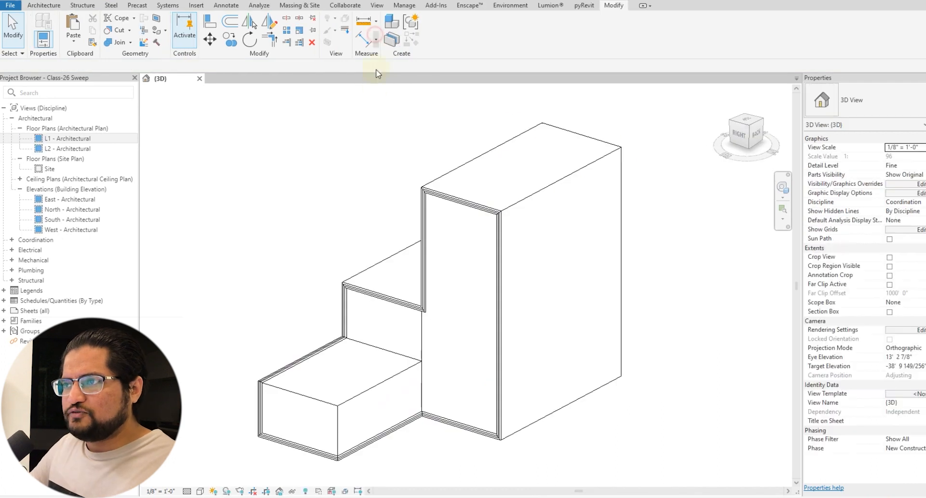
# Reveal the hidden elements in the 3D view and unhide the four walls with sloped ends
pyautogui.doubleClick(67, 138)
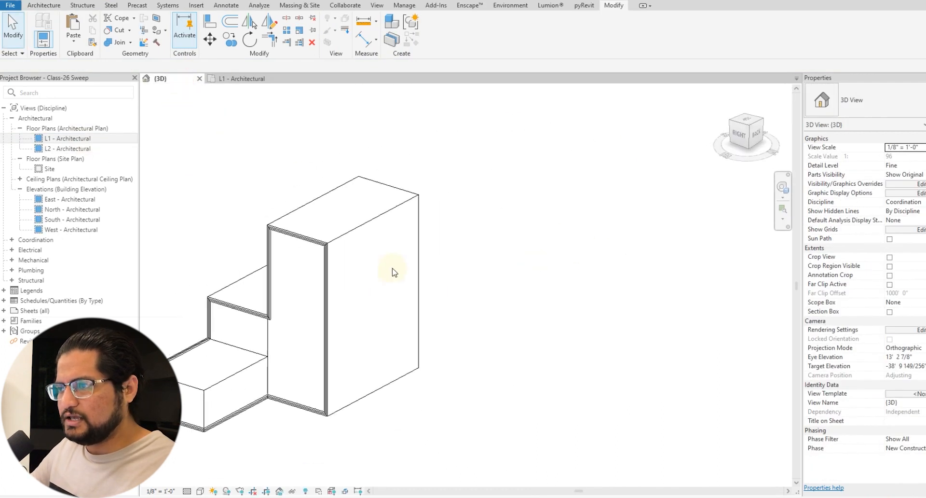
pyautogui.click(306, 491)
pyautogui.moveTo(583, 296); pyautogui.dragTo(451, 295, button='middle')
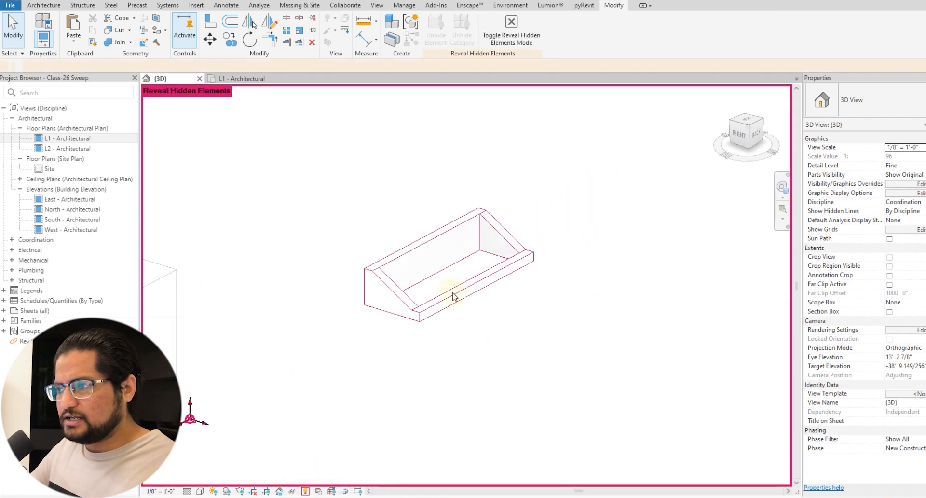
pyautogui.moveTo(275, 155); pyautogui.dragTo(626, 342)
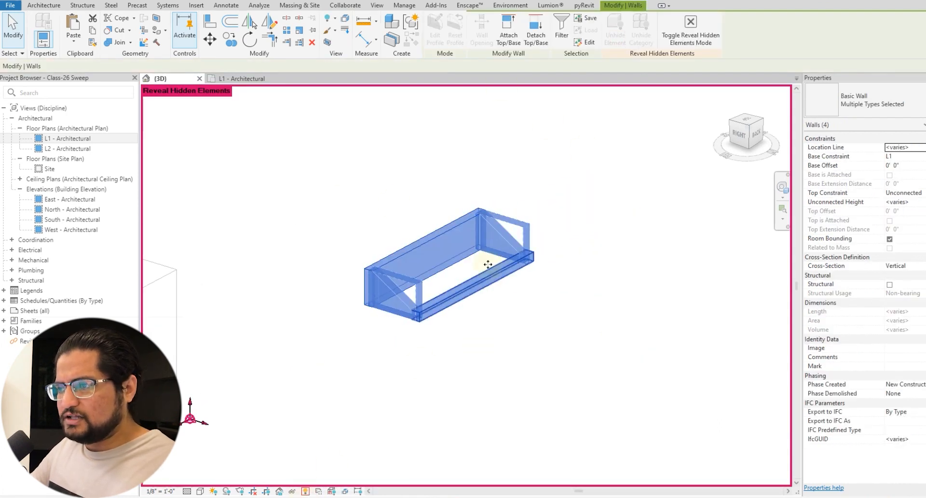
pyautogui.click(306, 491)
pyautogui.scroll(5, 436, 308)
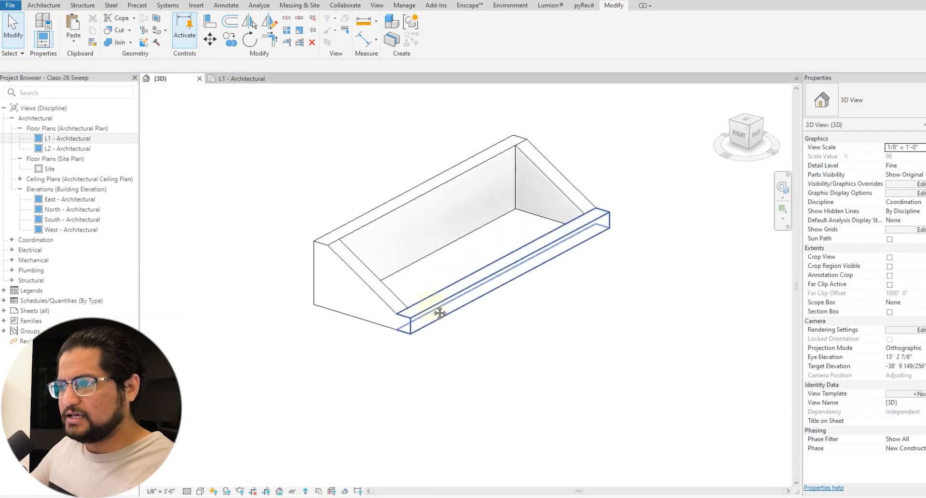
pyautogui.moveTo(523, 386); pyautogui.dragTo(527, 397, button='middle')
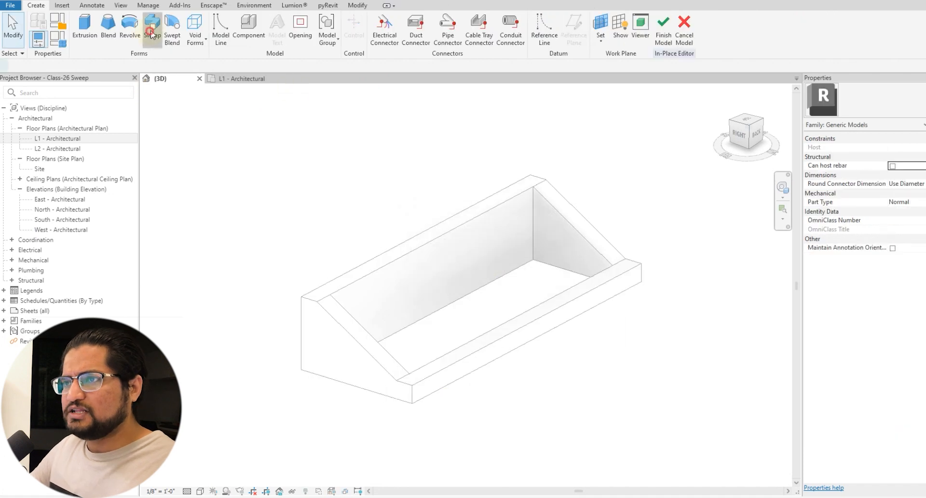
# Start a picked-path sweep and pick the near end wall's sloped outer edge, its short top edge and the back wall's long outer top edge
pyautogui.click(161, 29)
pyautogui.click(477, 41)
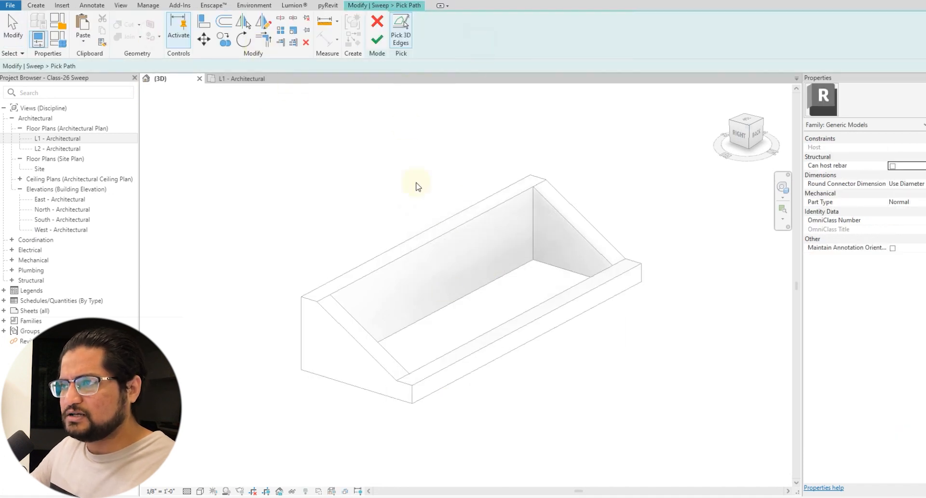
pyautogui.click(355, 339)
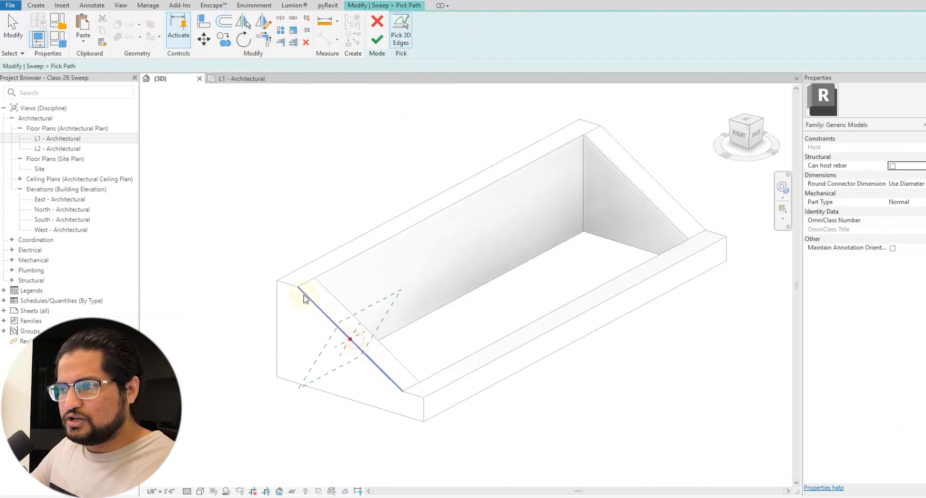
pyautogui.scroll(3, 304, 296)
pyautogui.click(306, 263)
pyautogui.scroll(-2, 305, 262)
pyautogui.keyDown('shift'); pyautogui.moveTo(689, 266); pyautogui.dragTo(273, 259, button='middle'); pyautogui.keyUp('shift')
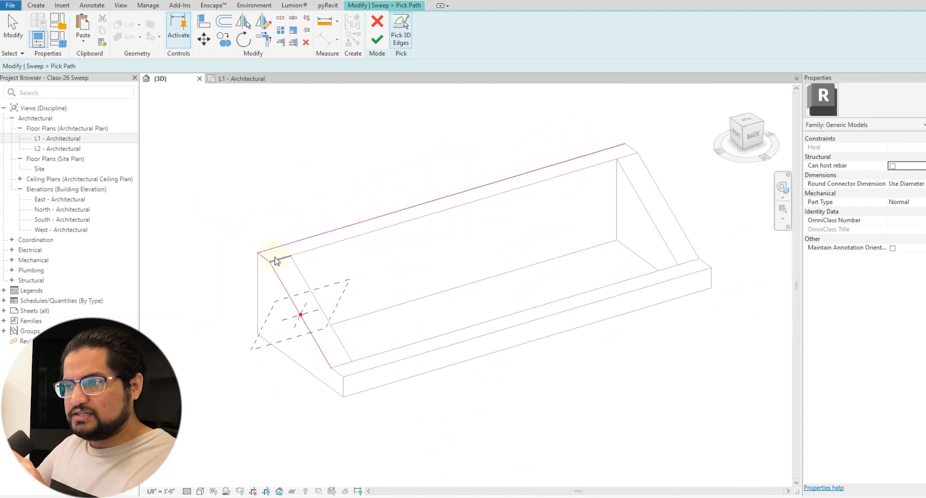
# Continue the sweep path along the far end wall's sloped outer edge and the low front wall's long outer top edge
pyautogui.scroll(3, 388, 236)
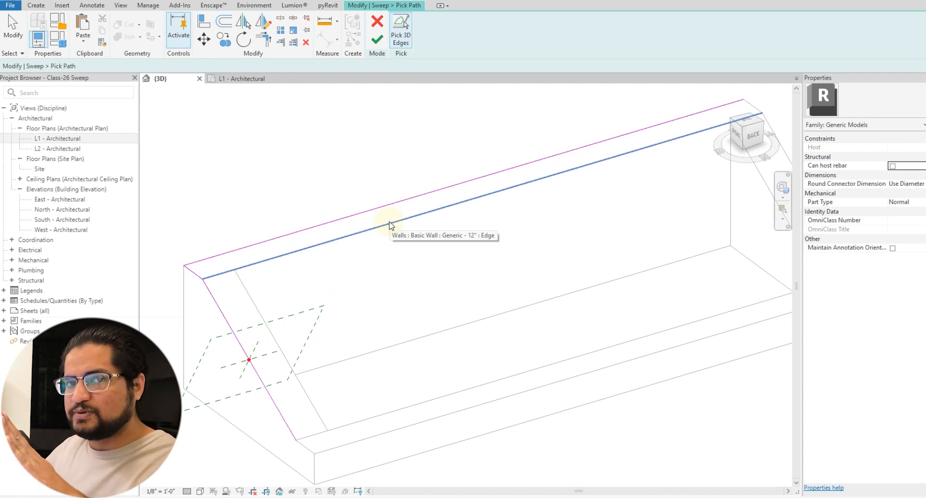
pyautogui.scroll(-2, 317, 252)
pyautogui.scroll(-1, 485, 259)
pyautogui.keyDown('shift'); pyautogui.moveTo(638, 287); pyautogui.dragTo(526, 77, button='middle'); pyautogui.keyUp('shift')
pyautogui.scroll(3, 601, 259)
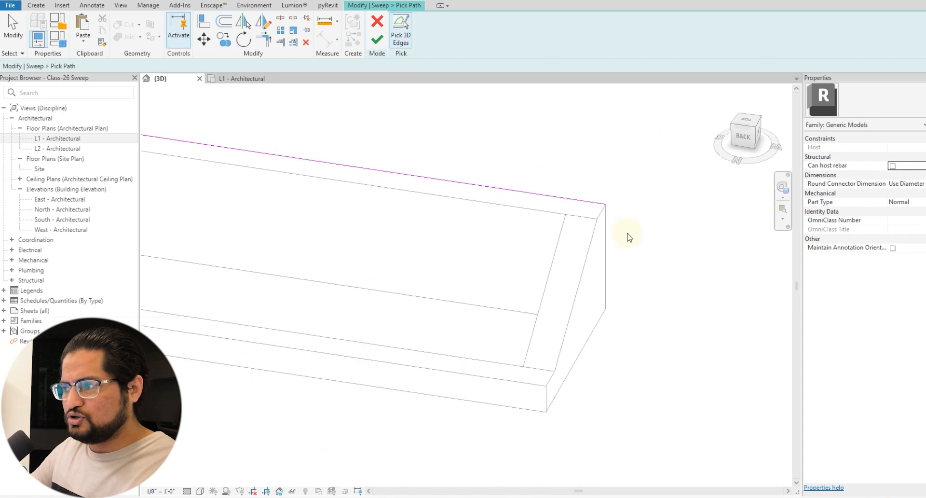
pyautogui.click(586, 256)
pyautogui.scroll(-3, 650, 217)
pyautogui.keyDown('shift'); pyautogui.moveTo(469, 343); pyautogui.dragTo(405, 282, button='middle'); pyautogui.keyUp('shift')
pyautogui.scroll(4, 420, 197)
pyautogui.click(446, 195)
# Pick the remaining short connecting edges at the wall corners to close the loop, and finish the sweep path
pyautogui.scroll(-3, 318, 218)
pyautogui.keyDown('shift'); pyautogui.moveTo(552, 254); pyautogui.dragTo(548, 322, button='middle'); pyautogui.keyUp('shift')
pyautogui.scroll(4, 560, 310)
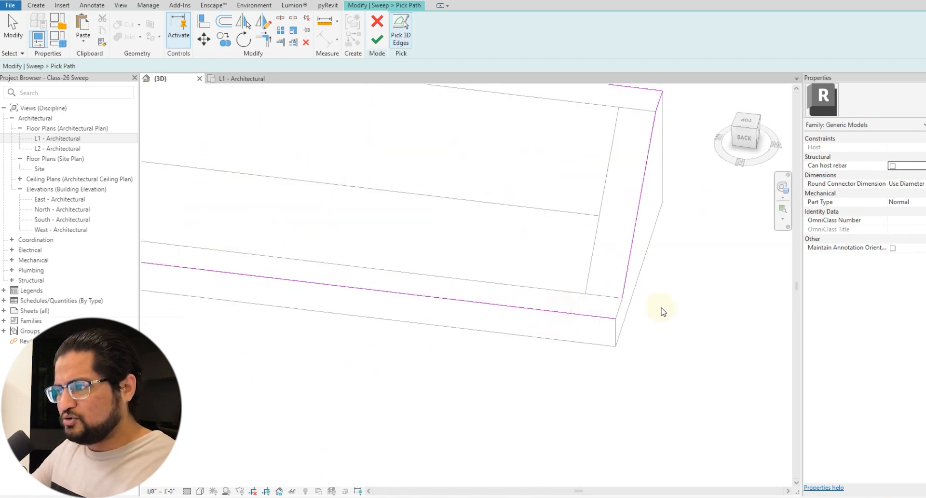
pyautogui.click(614, 308)
pyautogui.scroll(-4, 606, 305)
pyautogui.moveTo(571, 372)
pyautogui.keyDown('shift'); pyautogui.mouseDown(button='middle')
pyautogui.moveTo(474, 388)
pyautogui.moveTo(400, 350)
pyautogui.mouseUp(button='middle'); pyautogui.keyUp('shift')
pyautogui.scroll(3, 400, 350)
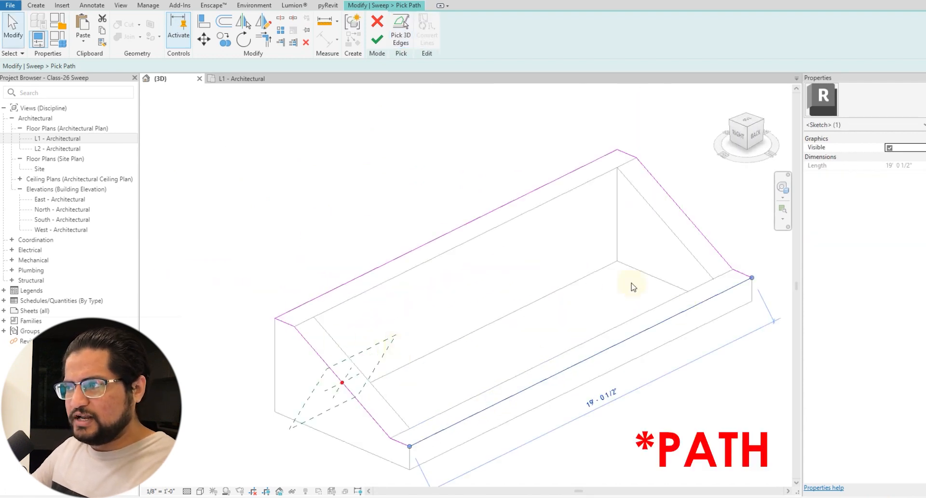
pyautogui.click(377, 39)
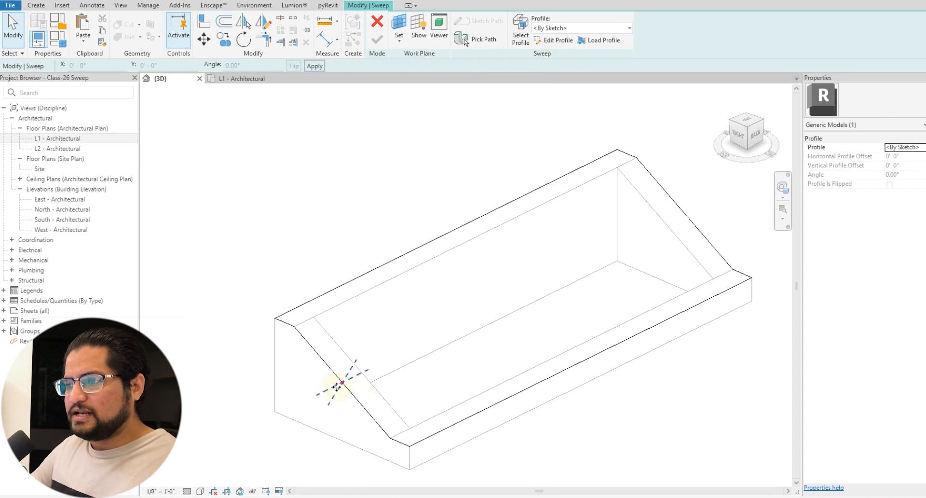
# Edit the sweep path to relocate the profile plane from the sloped edge to the back wall's long top edge
pyautogui.scroll(2, 326, 382)
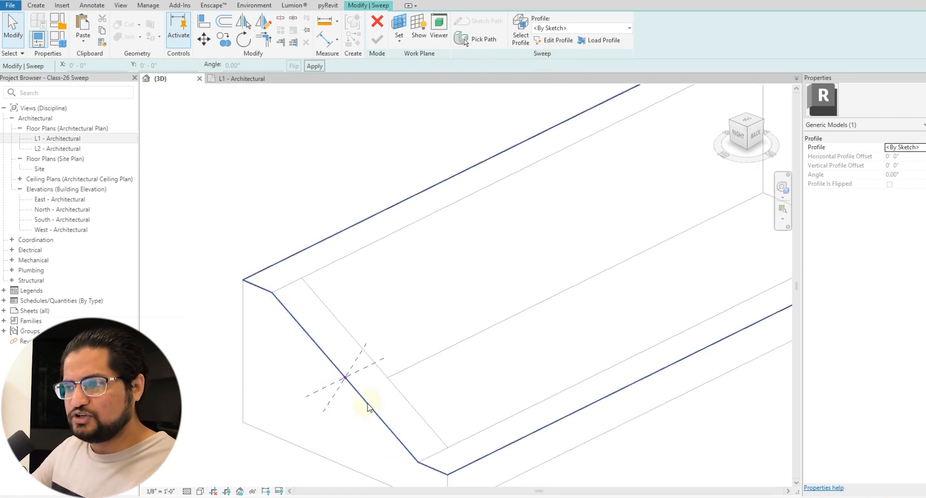
pyautogui.moveTo(332, 382)
pyautogui.mouseDown(button='middle')
pyautogui.moveTo(481, 288)
pyautogui.moveTo(426, 336)
pyautogui.mouseUp(button='middle')
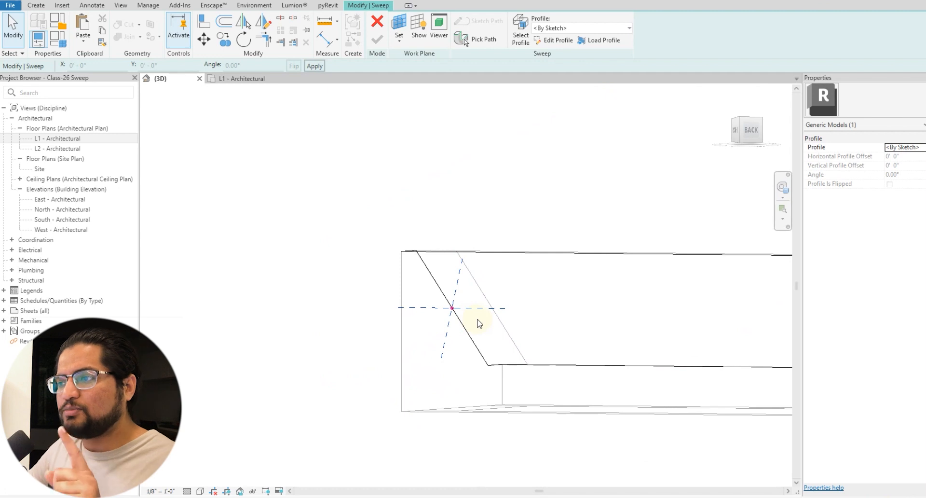
pyautogui.scroll(-3, 362, 359)
pyautogui.keyDown('shift'); pyautogui.moveTo(482, 331); pyautogui.dragTo(505, 440, button='middle'); pyautogui.keyUp('shift')
pyautogui.moveTo(519, 270); pyautogui.dragTo(492, 302, button='middle')
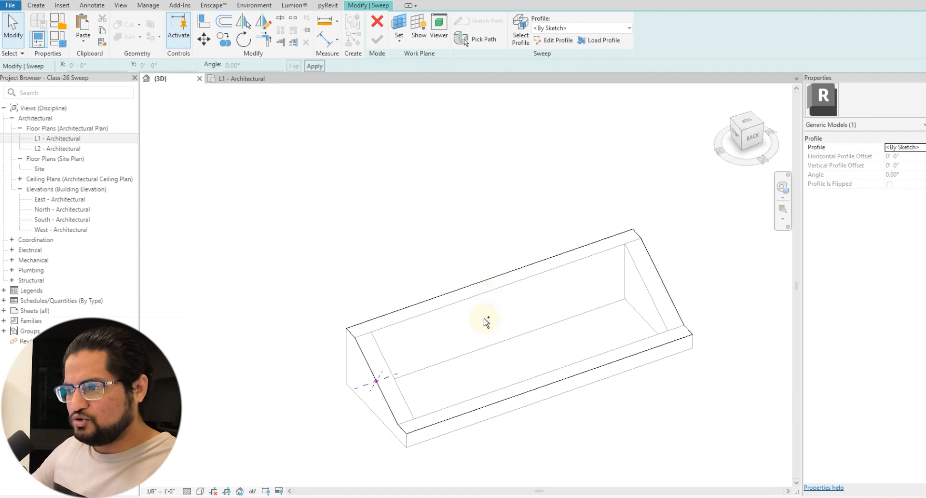
pyautogui.click(483, 39)
pyautogui.click(512, 219)
pyautogui.keyDown('shift'); pyautogui.moveTo(366, 347); pyautogui.dragTo(482, 355, button='middle'); pyautogui.keyUp('shift')
pyautogui.scroll(4, 428, 372)
pyautogui.click(377, 40)
# Start the profile sketch and outline a thin coping across the thickness of the back wall's top
pyautogui.click(553, 41)
pyautogui.click(357, 326)
pyautogui.click(371, 323)
pyautogui.click(370, 281)
pyautogui.click(585, 205)
pyautogui.click(418, 42)
pyautogui.click(223, 21)
pyautogui.click(430, 254)
pyautogui.click(395, 20)
pyautogui.click(517, 169)
# Draw the short closing lines at the coping profile's end and delete the leftover line segment
pyautogui.scroll(4, 251, 246)
pyautogui.scroll(1, 250, 247)
pyautogui.moveTo(244, 250); pyautogui.dragTo(270, 255, button='middle')
pyautogui.click(304, 243)
pyautogui.click(304, 209)
pyautogui.click(267, 220)
pyautogui.scroll(2, 289, 193)
pyautogui.click(396, 30)
pyautogui.click(247, 260)
pyautogui.click(294, 245)
pyautogui.click(295, 155)
pyautogui.click(247, 212)
pyautogui.click(268, 253)
pyautogui.press('Delete')
# Adjust the end of the coping profile's line and finish the profile sketch
pyautogui.scroll(-3, 256, 253)
pyautogui.keyDown('shift'); pyautogui.moveTo(366, 270); pyautogui.dragTo(318, 265, button='middle'); pyautogui.keyUp('shift')
pyautogui.keyDown('shift'); pyautogui.moveTo(587, 270); pyautogui.dragTo(540, 265, button='middle'); pyautogui.keyUp('shift')
pyautogui.keyDown('shift'); pyautogui.moveTo(727, 167); pyautogui.dragTo(675, 193, button='middle'); pyautogui.keyUp('shift')
pyautogui.click(420, 255)
pyautogui.moveTo(420, 237); pyautogui.dragTo(420, 258)
pyautogui.click(377, 39)
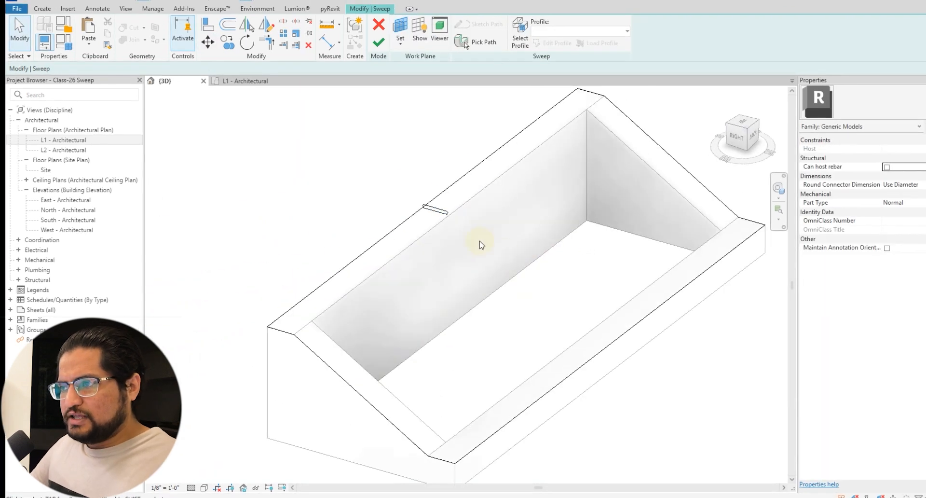
# Finish the coping sweep along the tops of the four walls
pyautogui.keyDown('shift'); pyautogui.moveTo(479, 244); pyautogui.dragTo(456, 238, button='middle'); pyautogui.keyUp('shift')
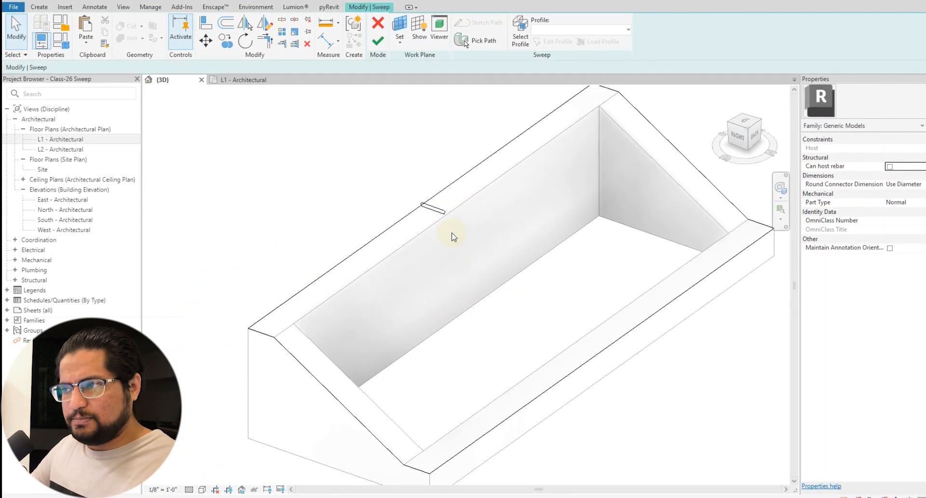
pyautogui.scroll(-1, 423, 251)
pyautogui.click(378, 41)
pyautogui.click(398, 104)
pyautogui.keyDown('shift'); pyautogui.moveTo(472, 315); pyautogui.dragTo(452, 331, button='middle'); pyautogui.keyUp('shift')
# Inspect the coping sweep in Shaded display, restore the Hidden Line display and select the sweep
pyautogui.click(200, 491)
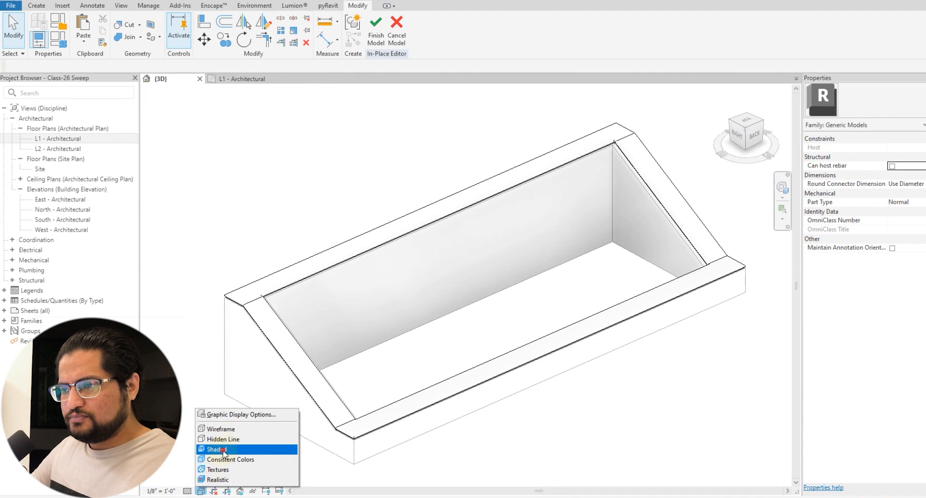
pyautogui.click(215, 449)
pyautogui.keyDown('shift'); pyautogui.moveTo(518, 356); pyautogui.dragTo(381, 255, button='middle'); pyautogui.keyUp('shift')
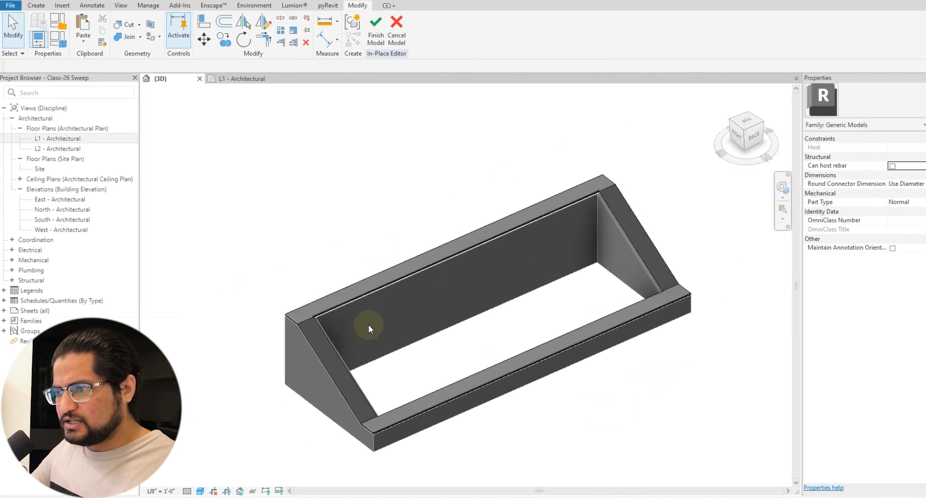
pyautogui.click(201, 491)
pyautogui.click(217, 459)
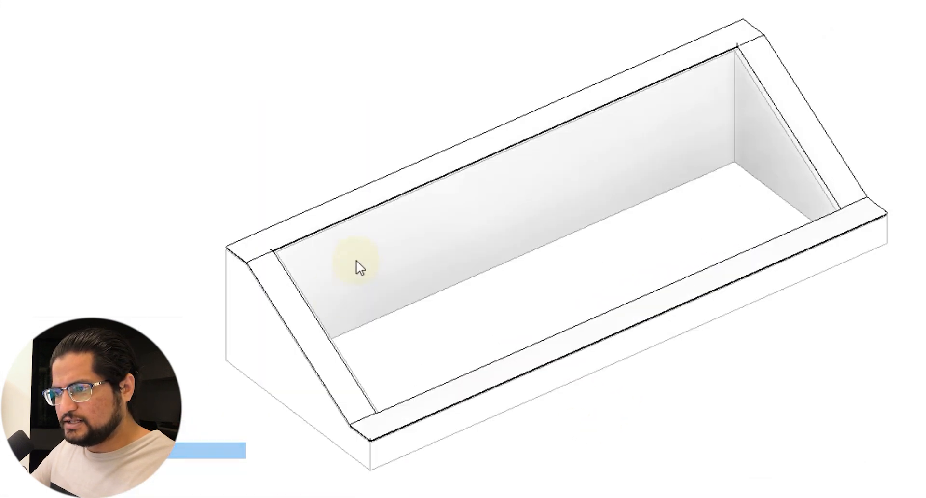
pyautogui.click(367, 291)
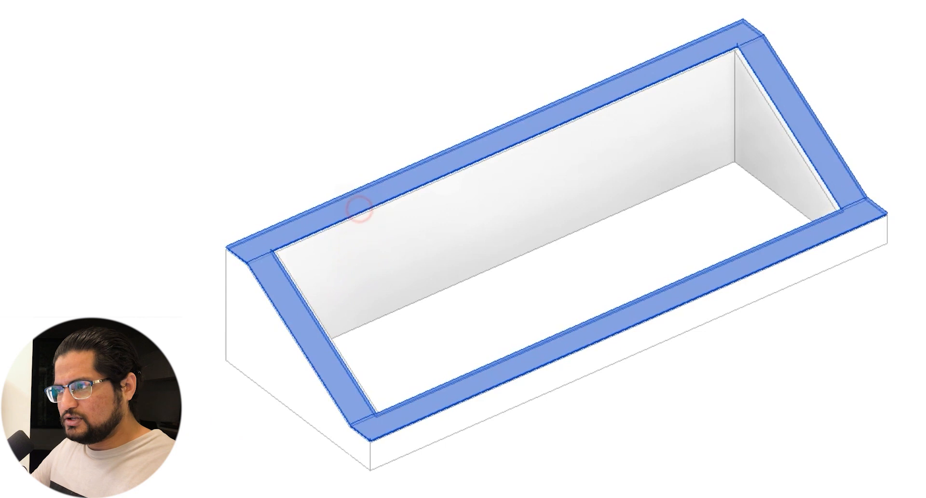
pyautogui.keyDown('shift'); pyautogui.moveTo(359, 209); pyautogui.dragTo(925, 362, button='middle'); pyautogui.keyUp('shift')
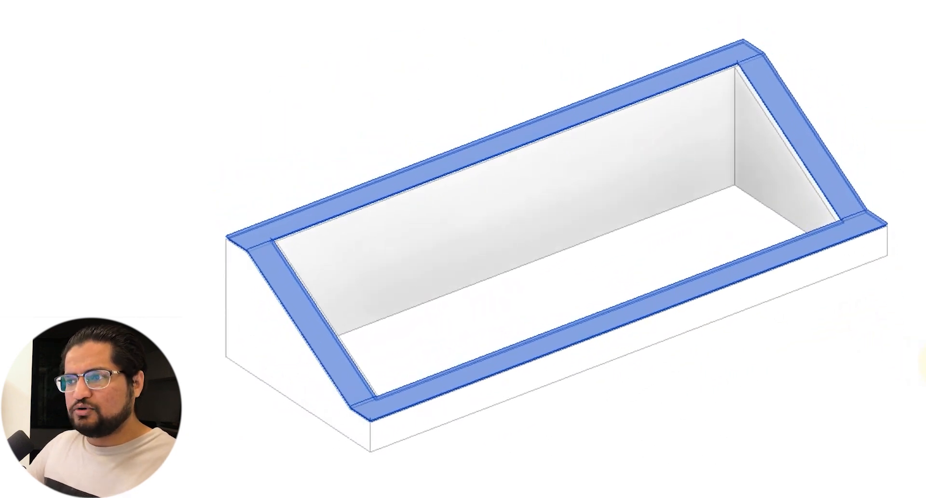